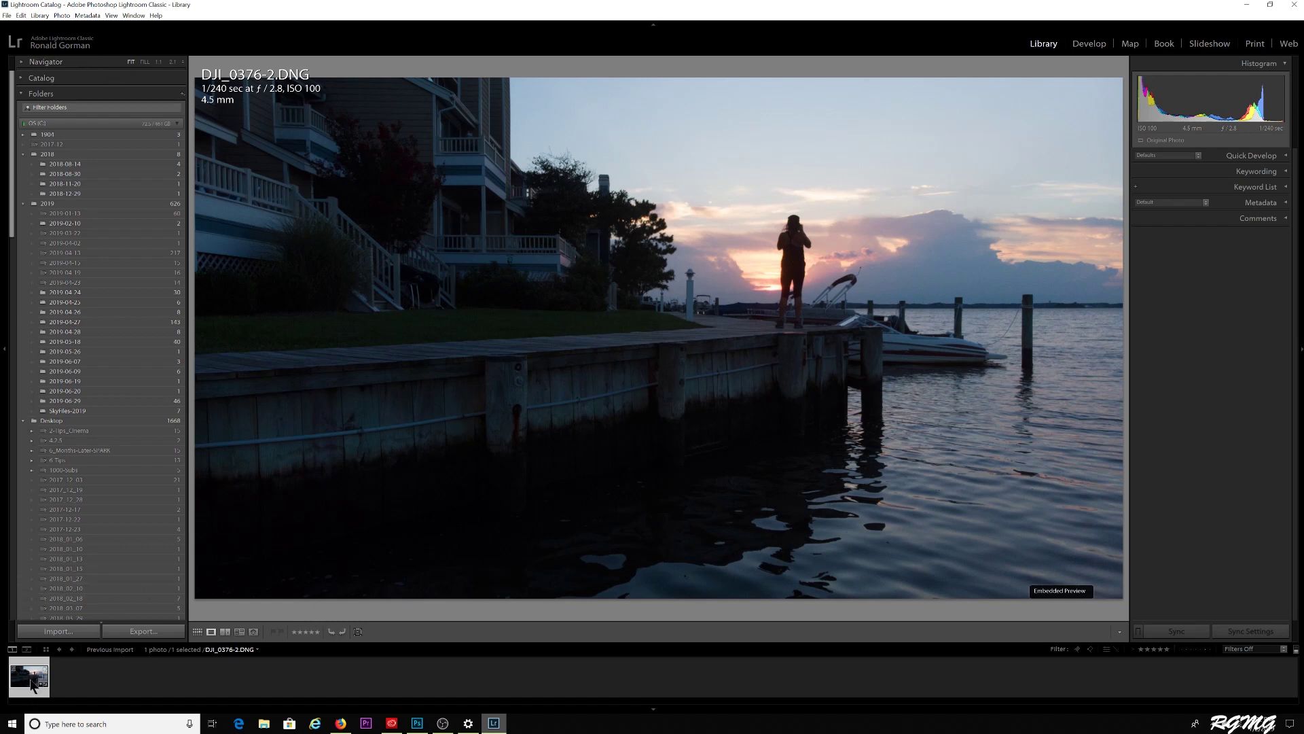
Send the DJI_0376-2.DNG dock photo from Lightroom Classic to Photoshop CC 2019 for editing
{"action": "right_click", "coordinate": [35, 680]}
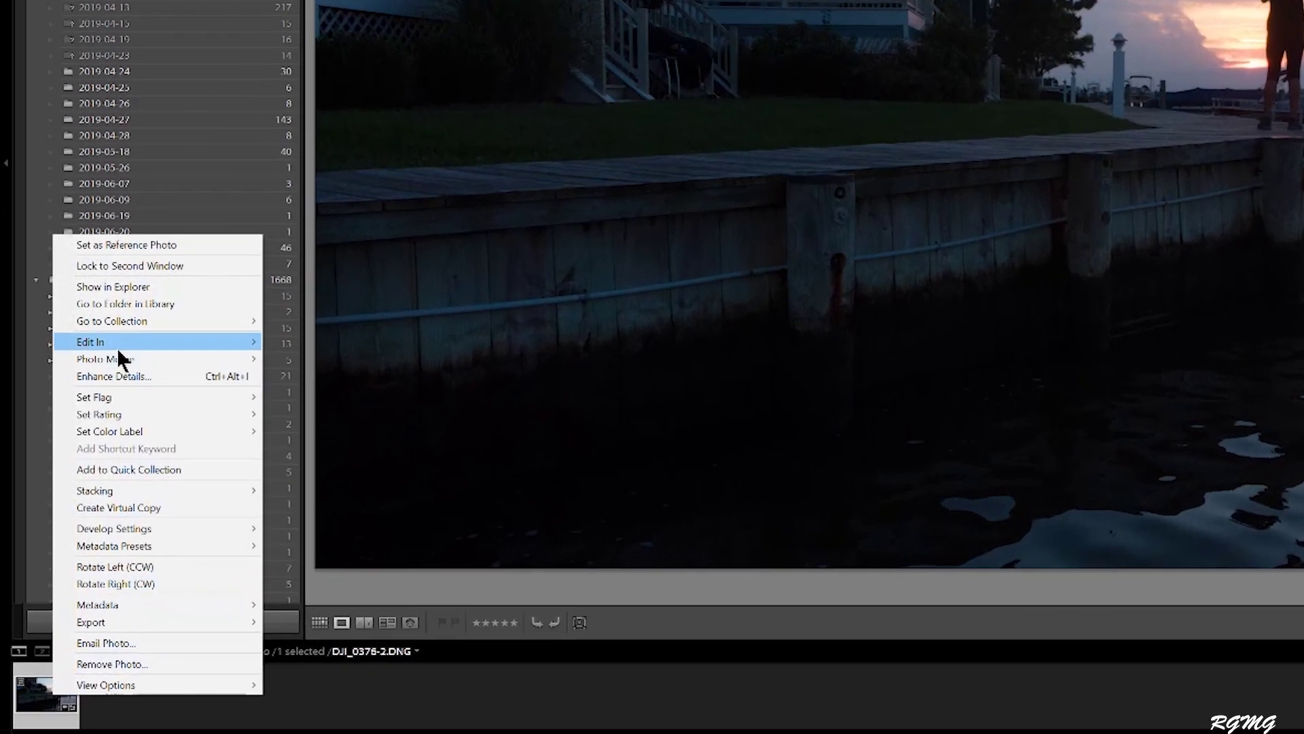
{"action": "mouse_move", "coordinate": [117, 343]}
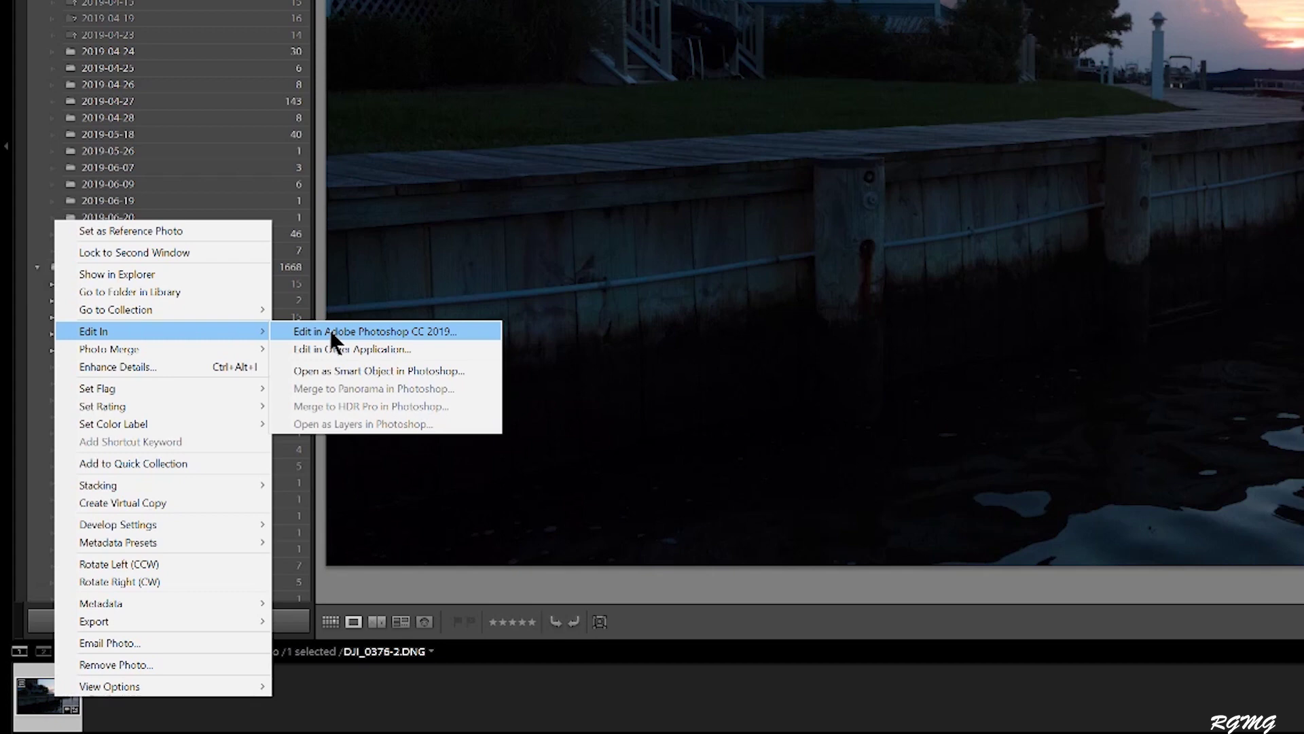
{"action": "left_click", "coordinate": [329, 329]}
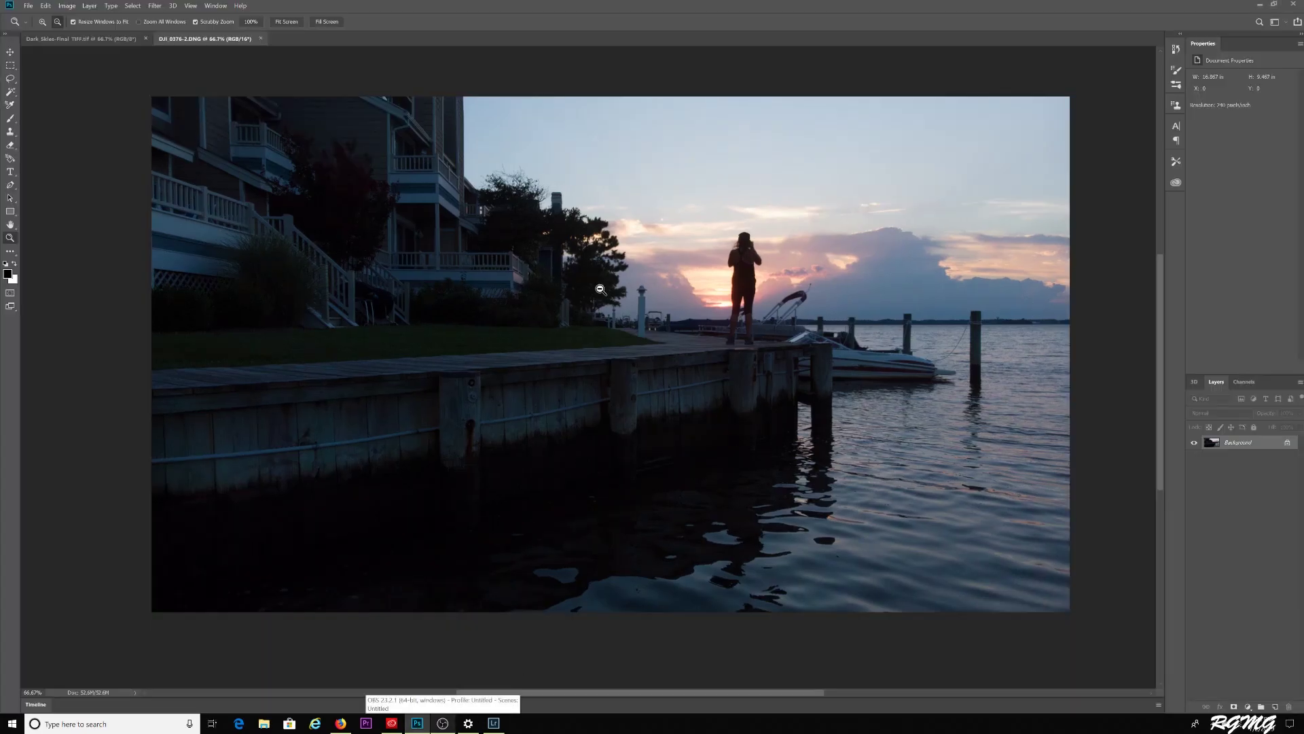
Drag the Dark Skies sunset layer onto the dock photo, accepting the bit-depth and profile conversion
{"action": "left_click", "coordinate": [112, 39]}
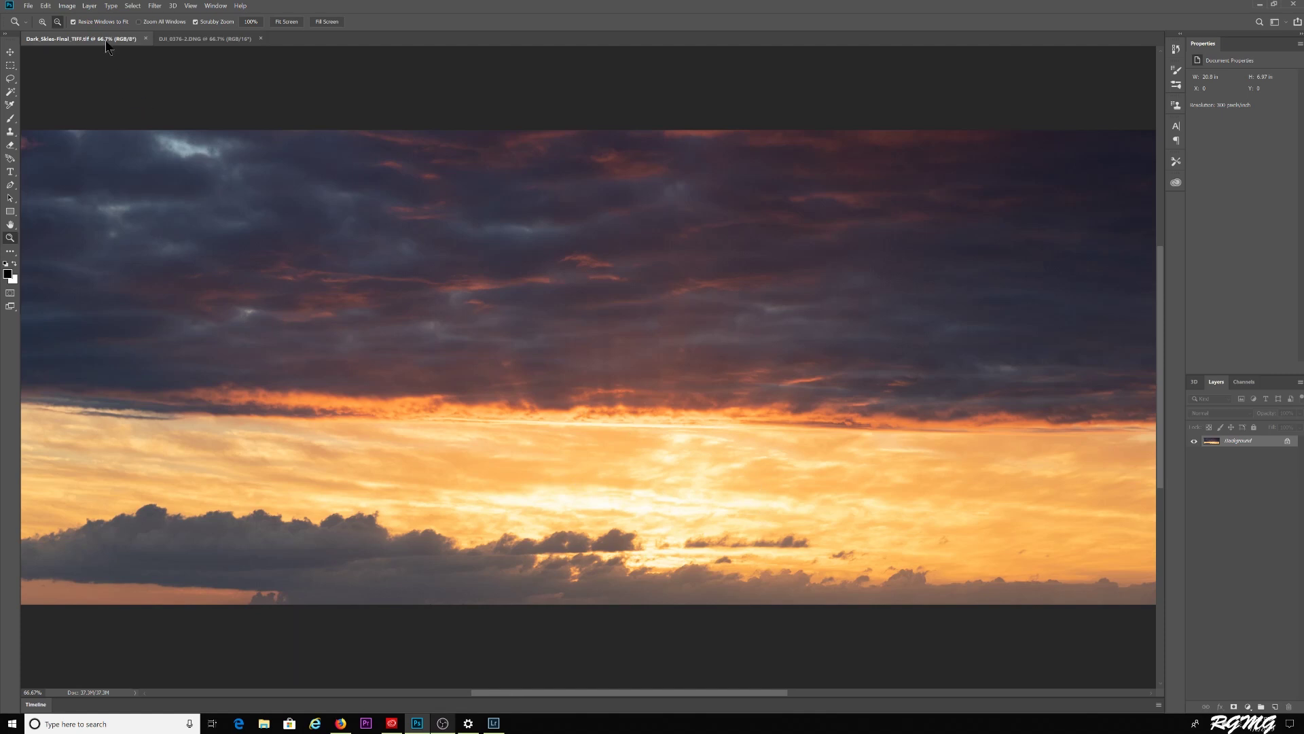
{"action": "left_click", "coordinate": [230, 38]}
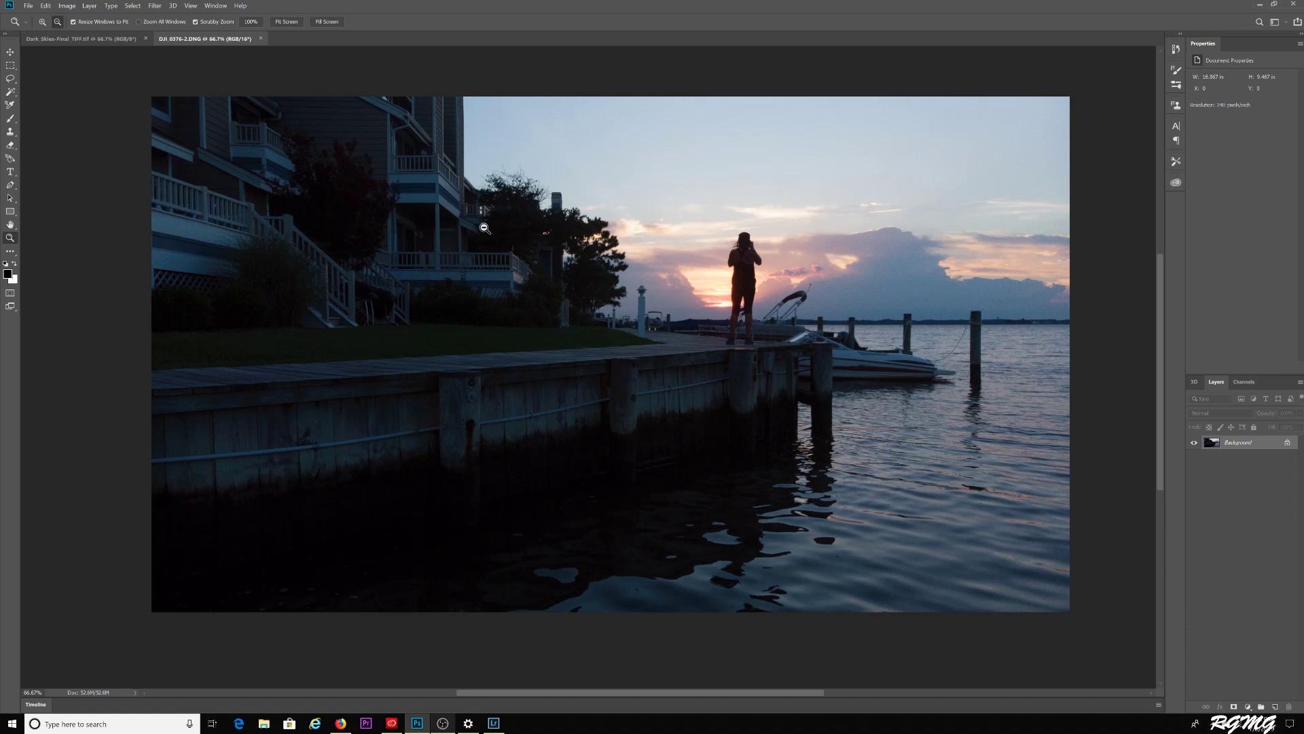
{"action": "left_click", "coordinate": [112, 38]}
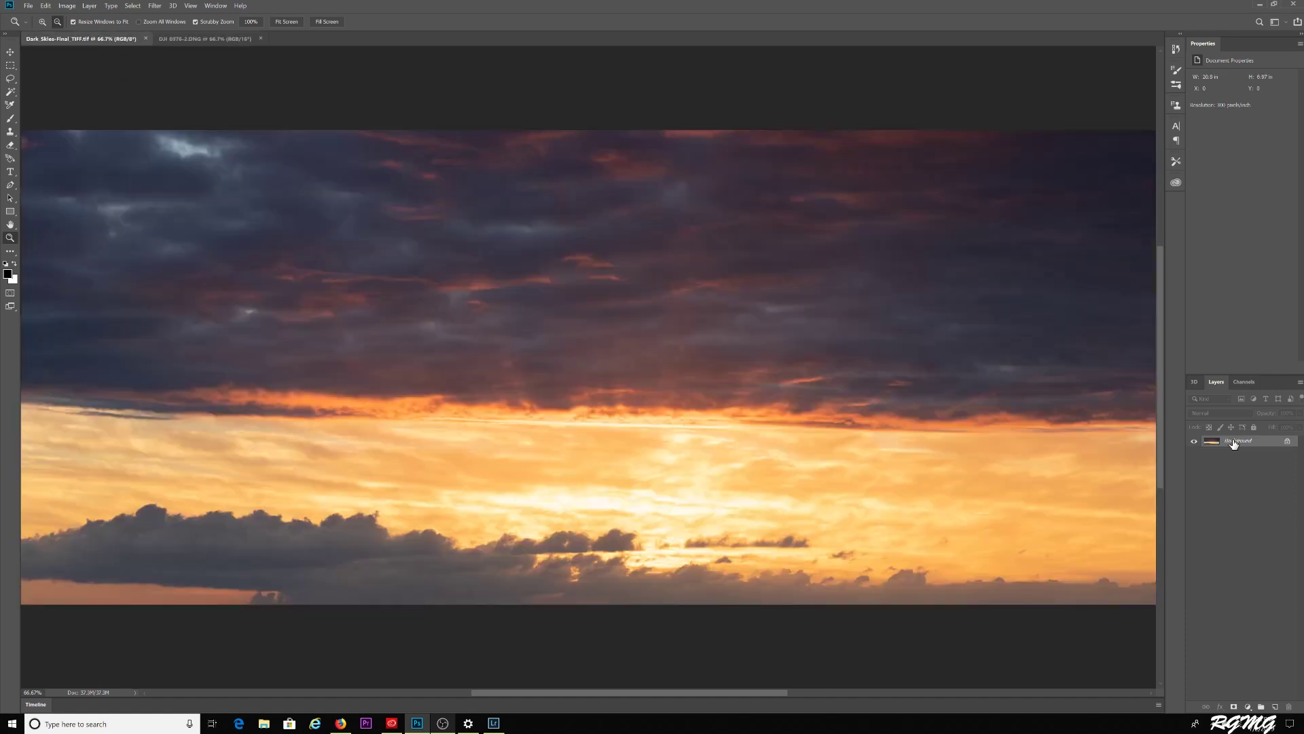
{"action": "left_click_drag", "start_coordinate": [1235, 443], "coordinate": [591, 321]}
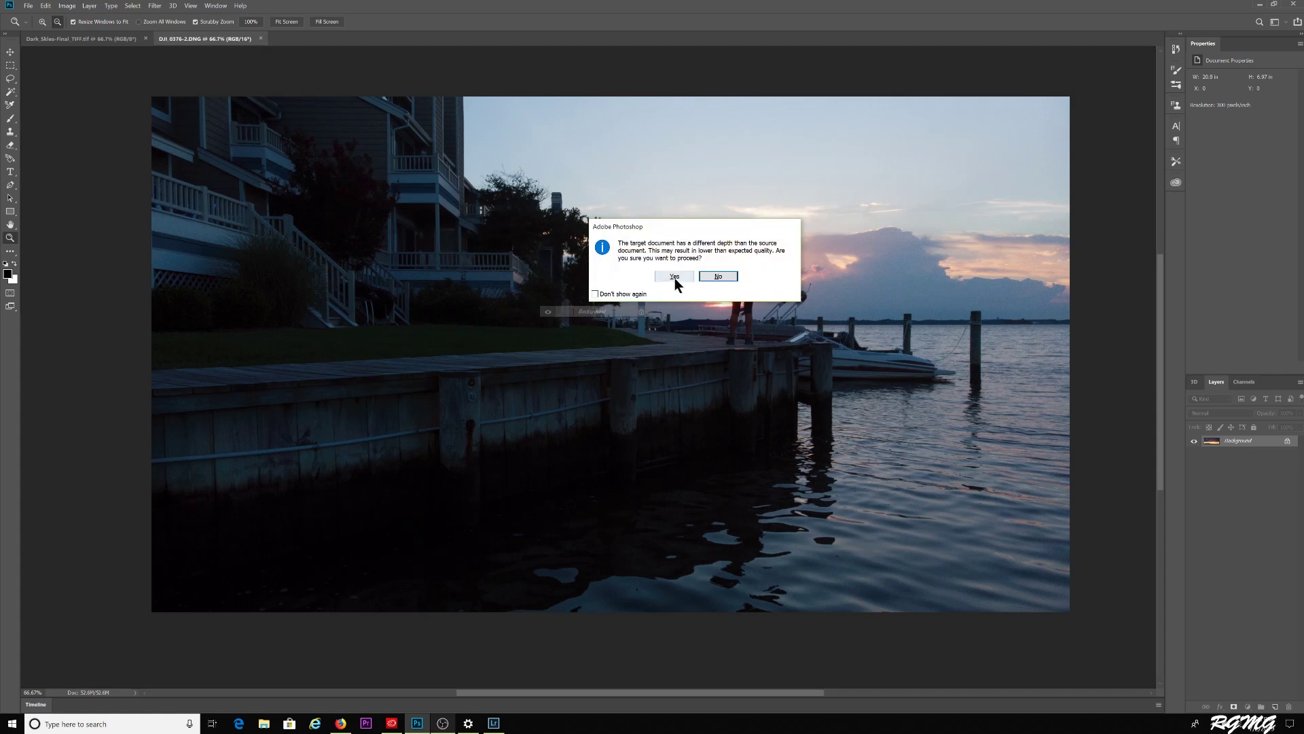
{"action": "left_click", "coordinate": [675, 277]}
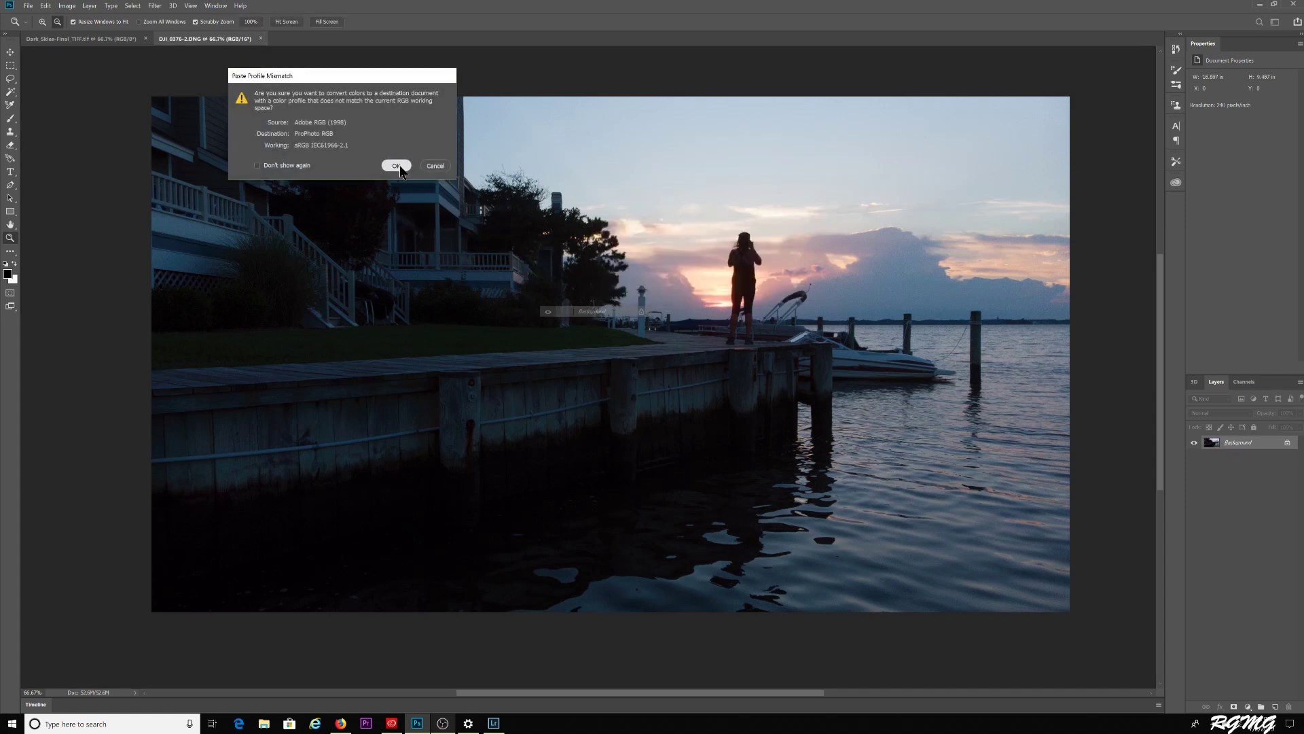
{"action": "left_click", "coordinate": [399, 167]}
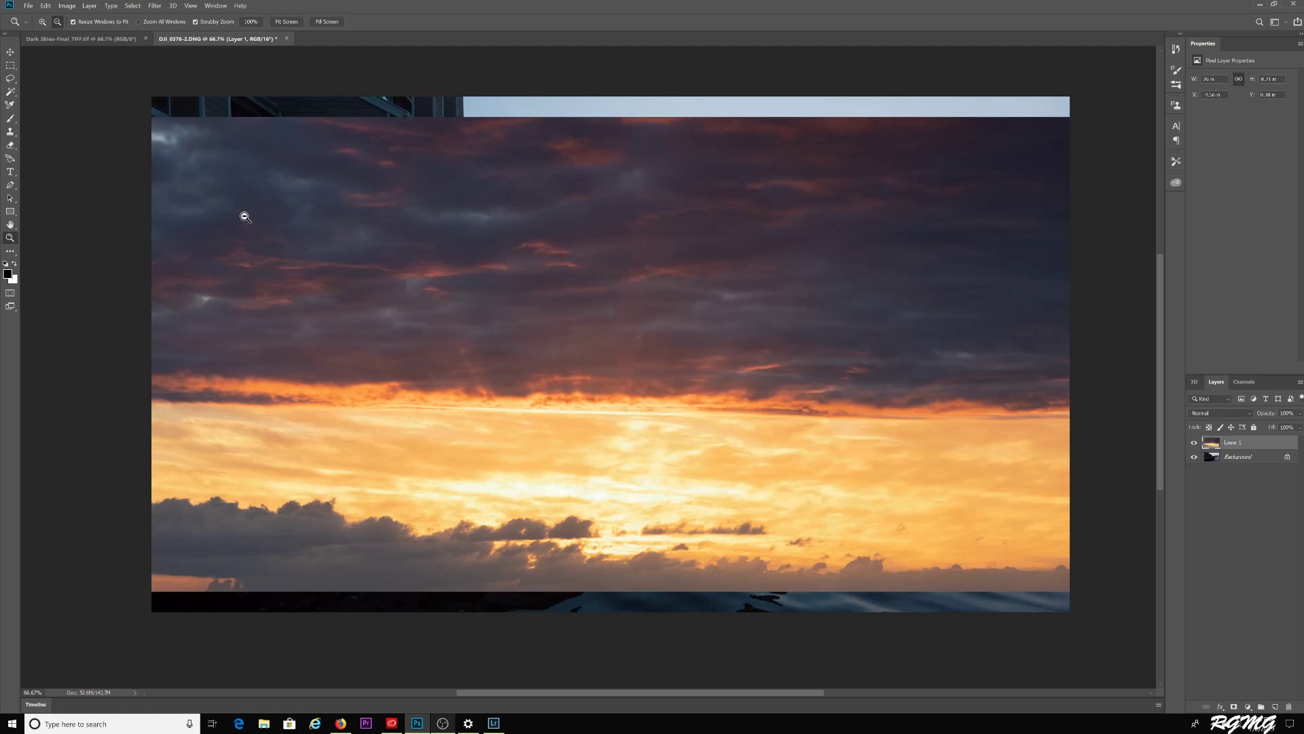
Shift the sunset sky right, scale it to about 79%, and move it up and left
{"action": "left_click", "coordinate": [1194, 444]}
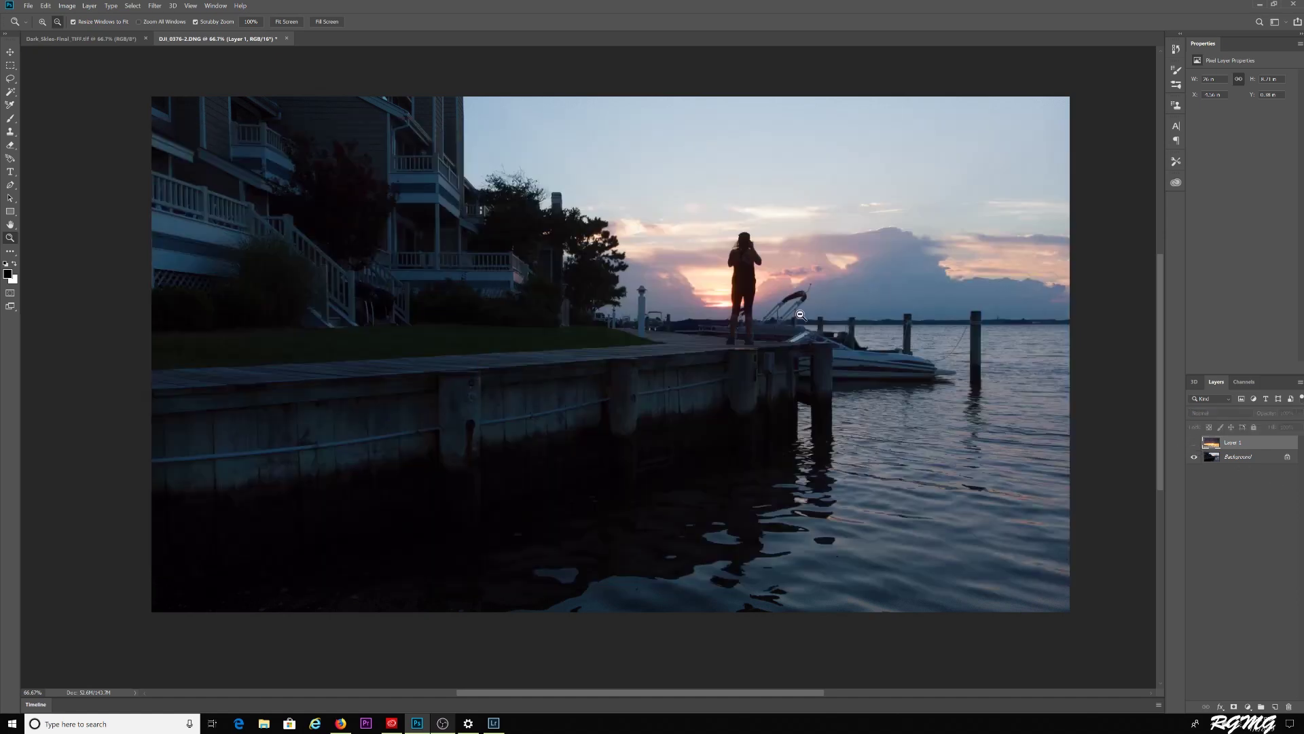
{"action": "left_click", "coordinate": [1194, 443]}
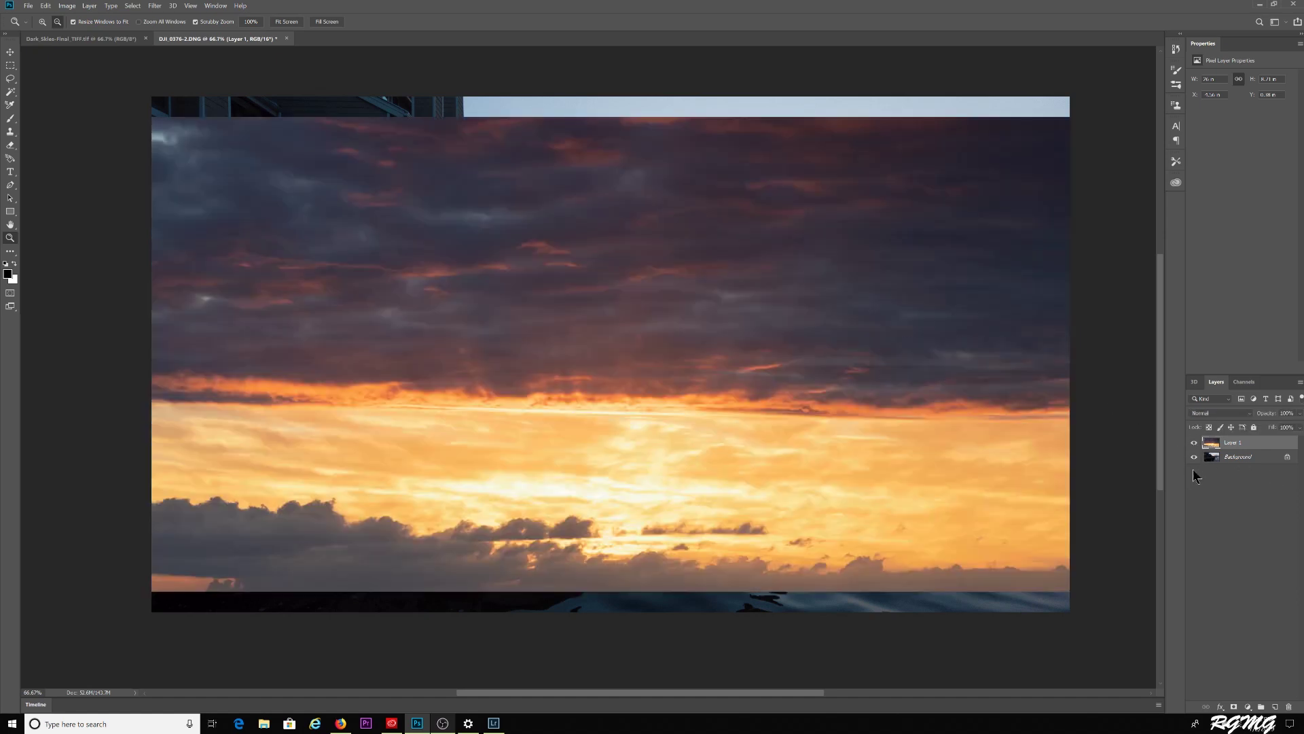
{"action": "left_click", "coordinate": [11, 53]}
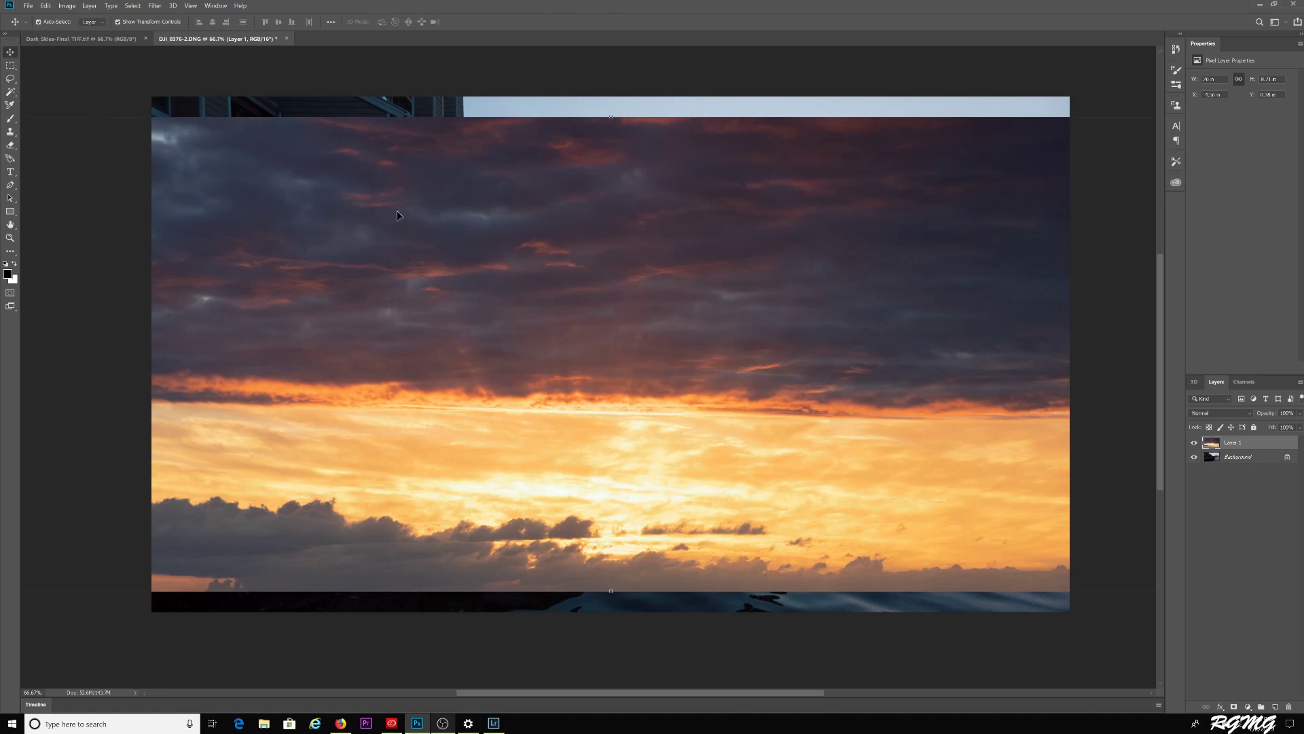
{"action": "left_click_drag", "start_coordinate": [413, 296], "coordinate": [706, 294]}
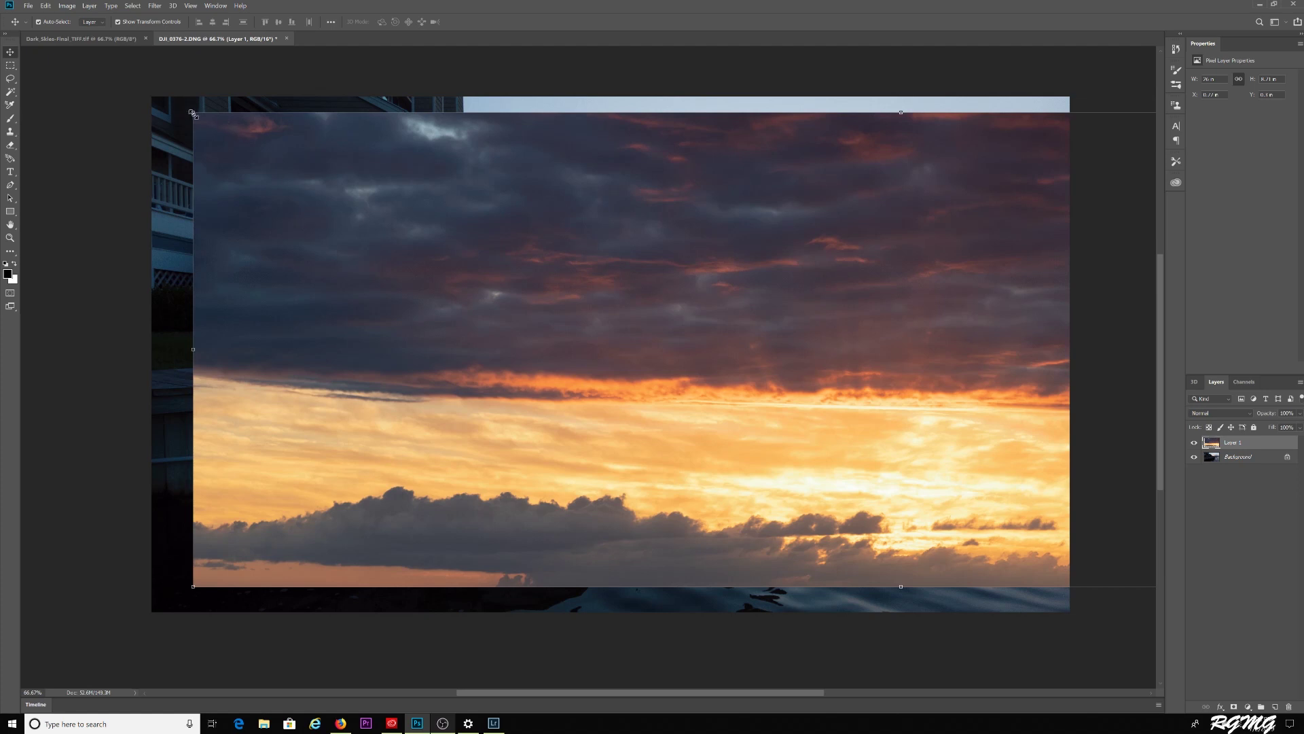
{"action": "left_click_drag", "start_coordinate": [192, 114], "coordinate": [487, 211]}
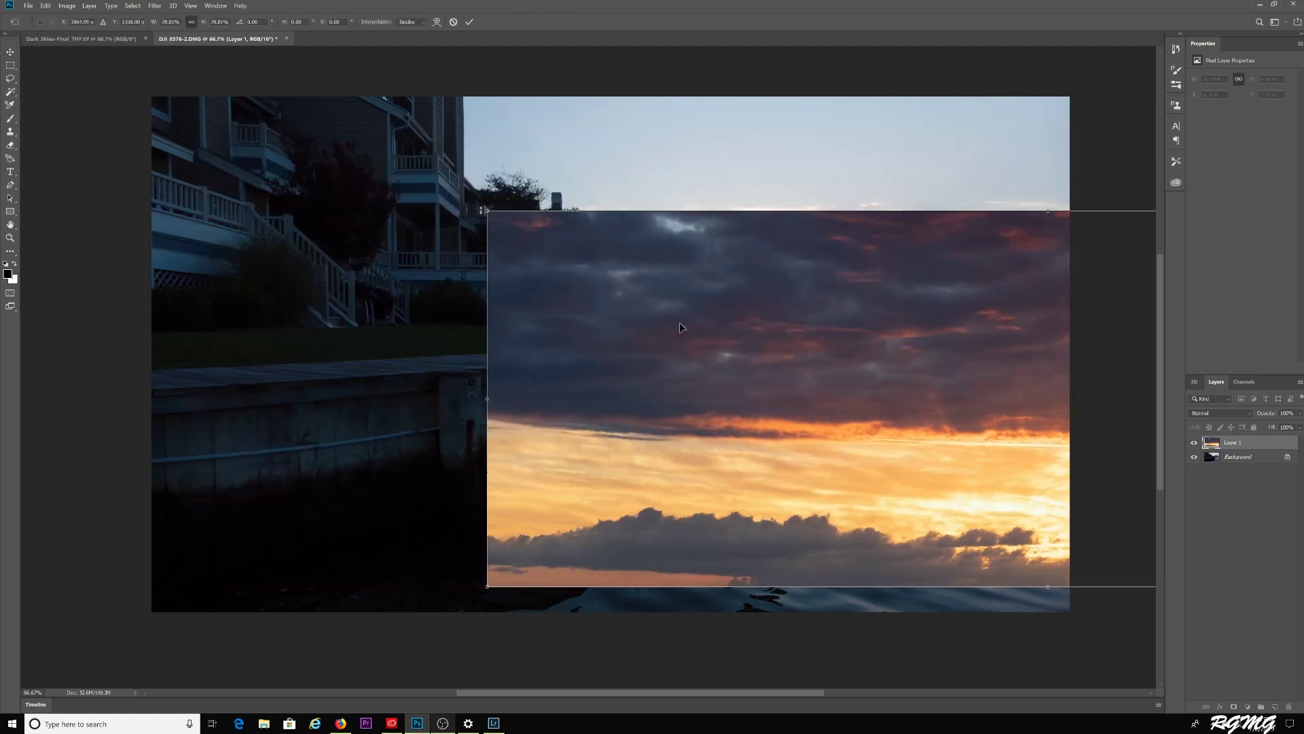
{"action": "left_click_drag", "start_coordinate": [682, 327], "coordinate": [374, 237]}
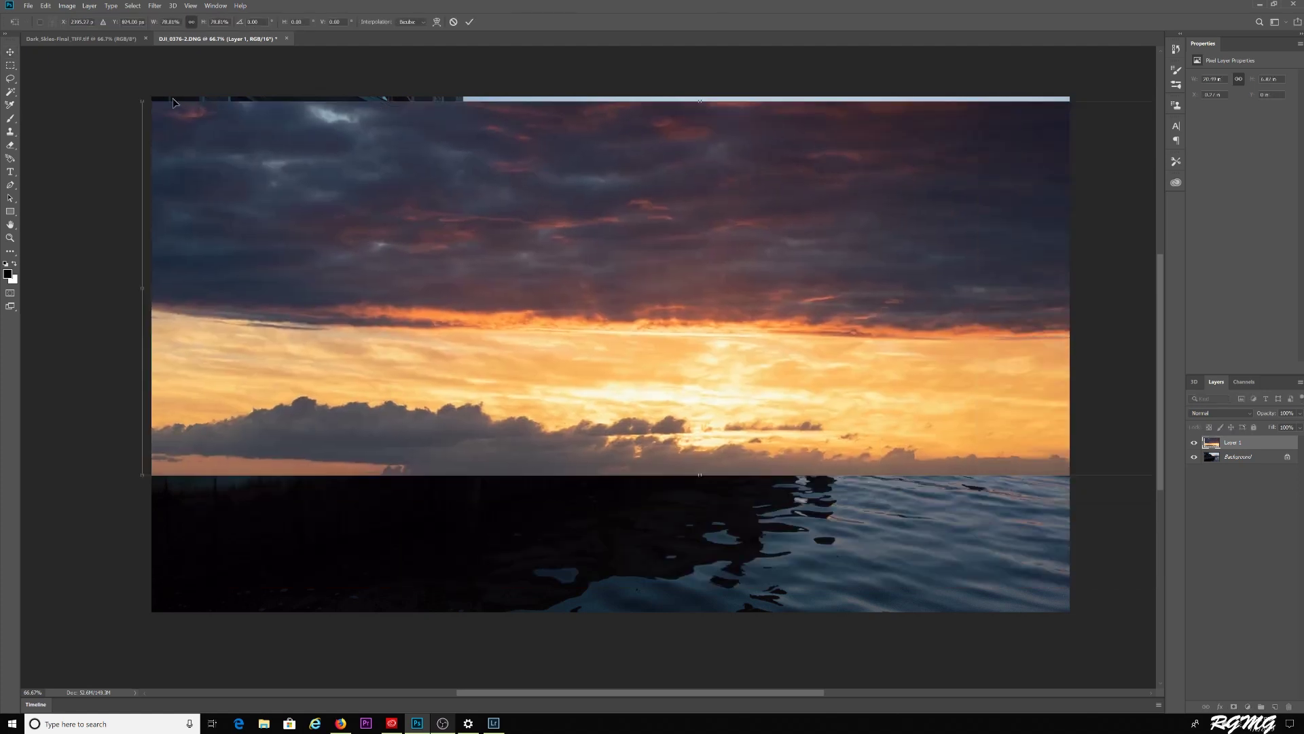
{"action": "left_click_drag", "start_coordinate": [173, 102], "coordinate": [284, 167]}
Reposition the sky toward the top-left, shrink it to about 65%, then hide it
{"action": "left_click_drag", "start_coordinate": [696, 350], "coordinate": [556, 326]}
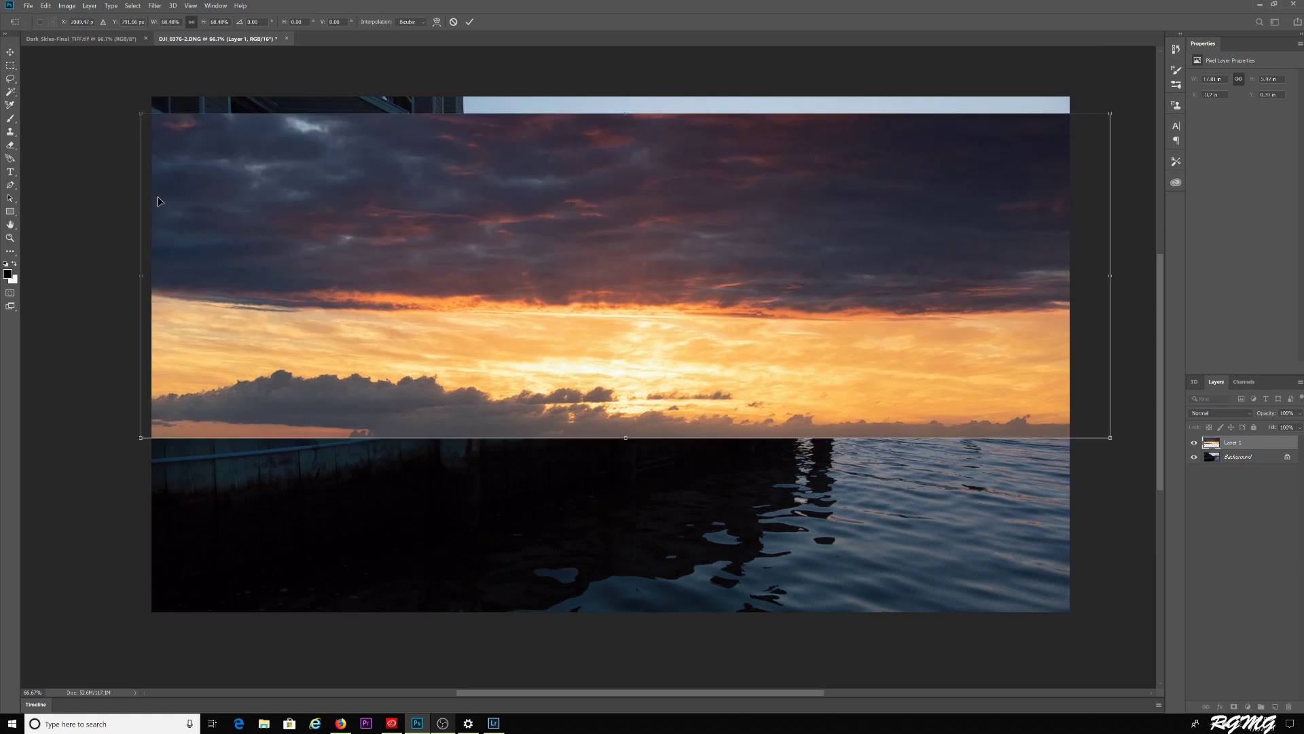
{"action": "left_click_drag", "start_coordinate": [268, 238], "coordinate": [287, 234]}
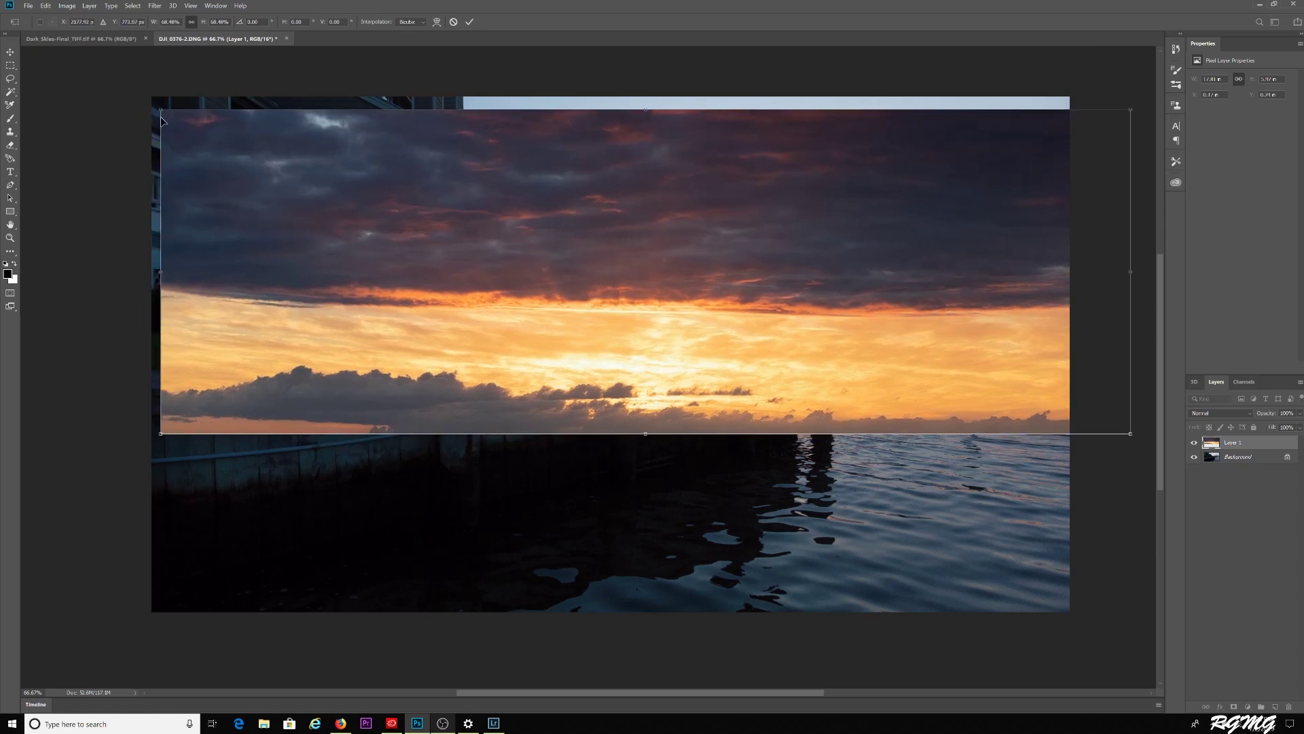
{"action": "left_click_drag", "start_coordinate": [160, 109], "coordinate": [216, 128]}
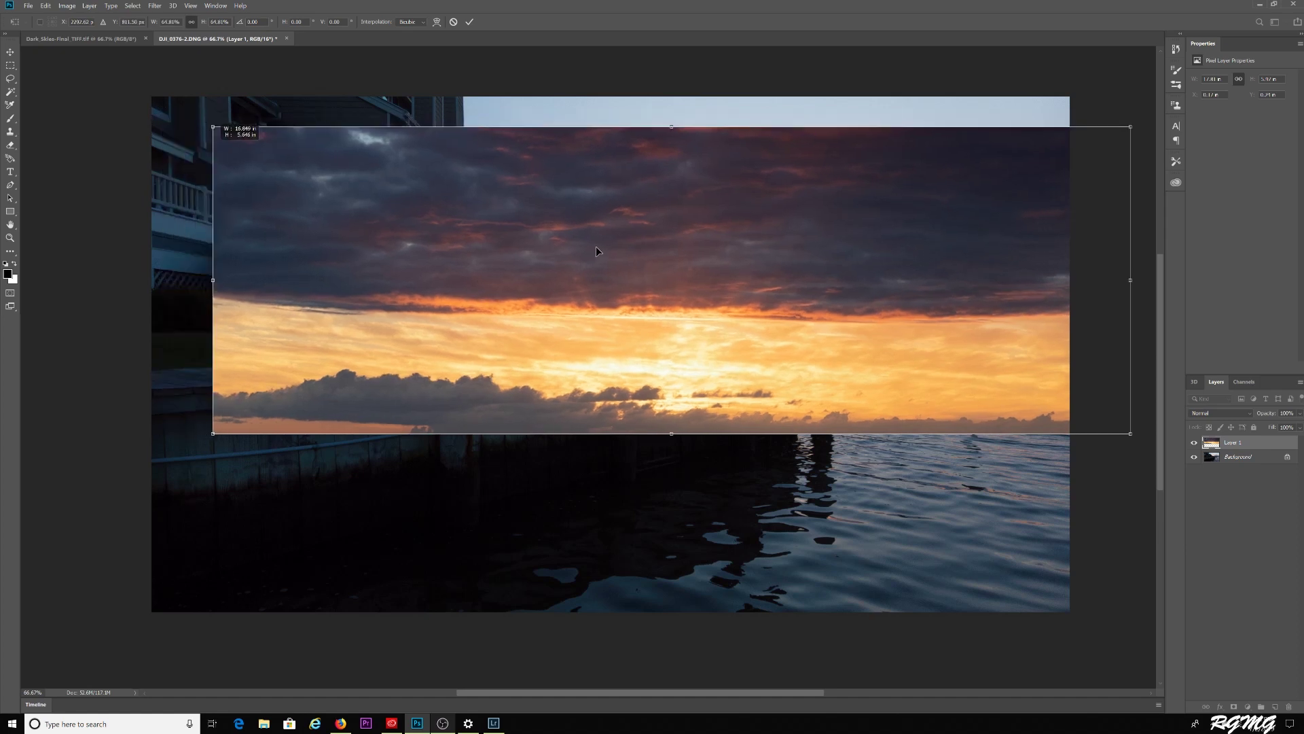
{"action": "left_click_drag", "start_coordinate": [646, 249], "coordinate": [594, 99]}
{"action": "left_click", "coordinate": [1194, 444]}
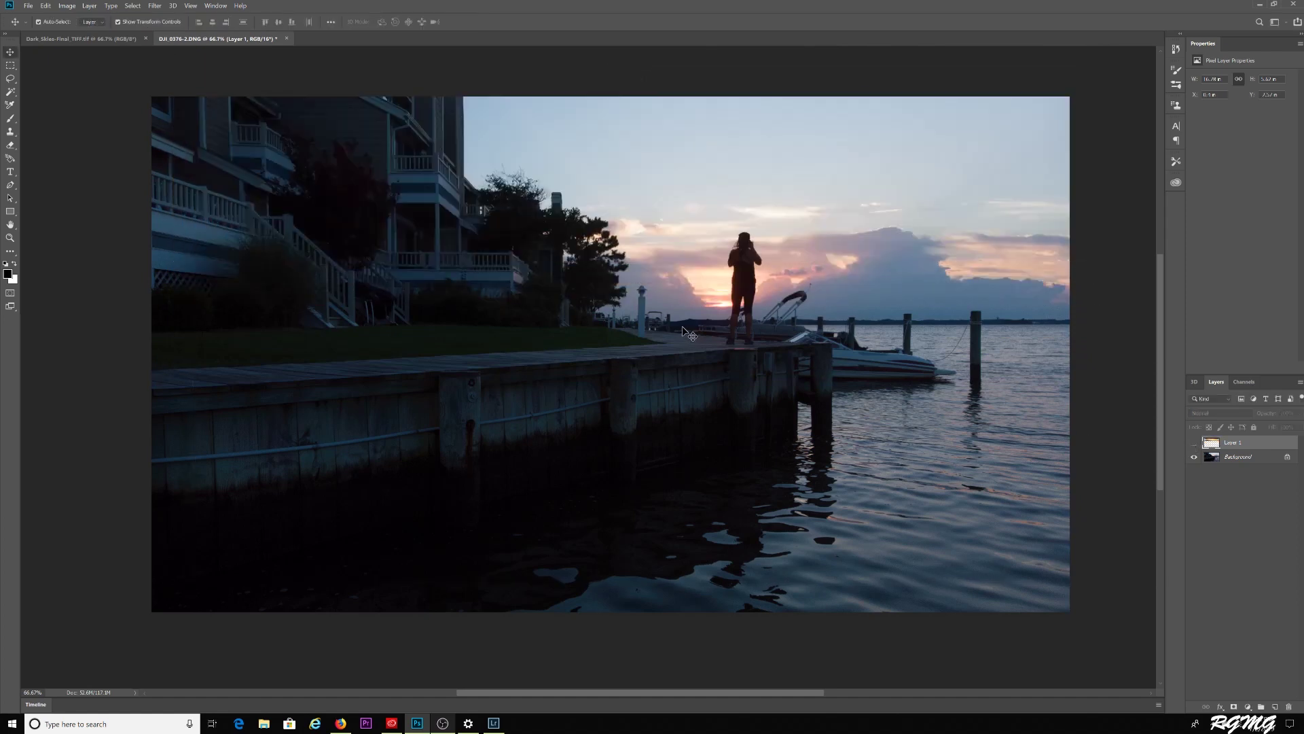
Show the sky, widen it across the full photo width at the top, and duplicate it as Layer 1 copy
{"action": "left_click", "coordinate": [1194, 443]}
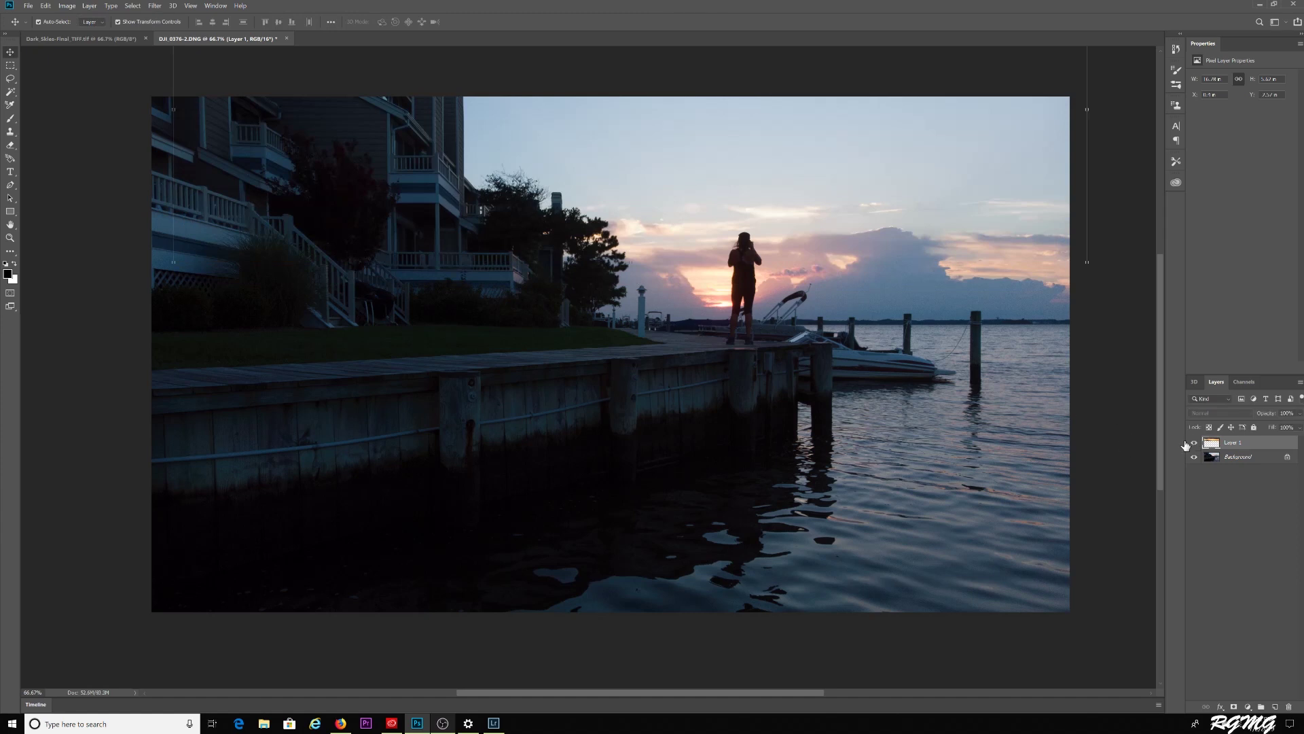
{"action": "left_click_drag", "start_coordinate": [673, 224], "coordinate": [733, 278]}
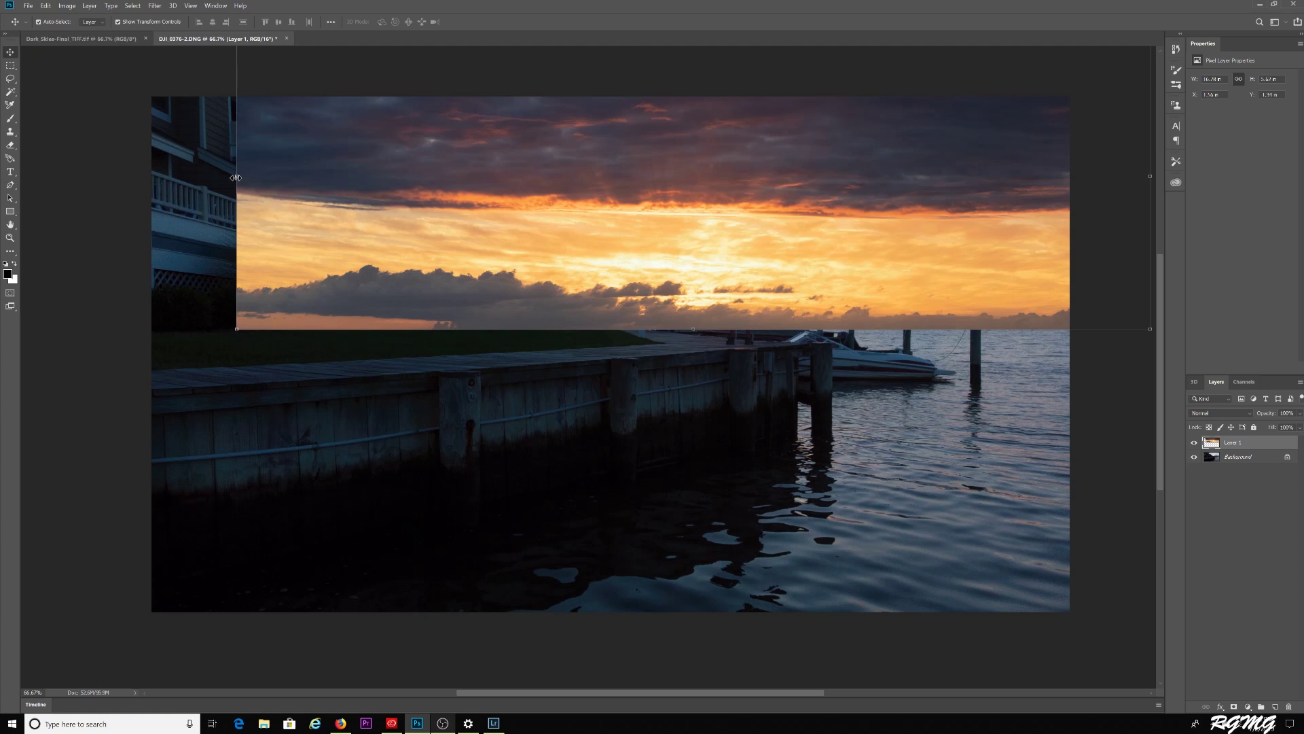
{"action": "left_click_drag", "start_coordinate": [236, 177], "coordinate": [151, 178]}
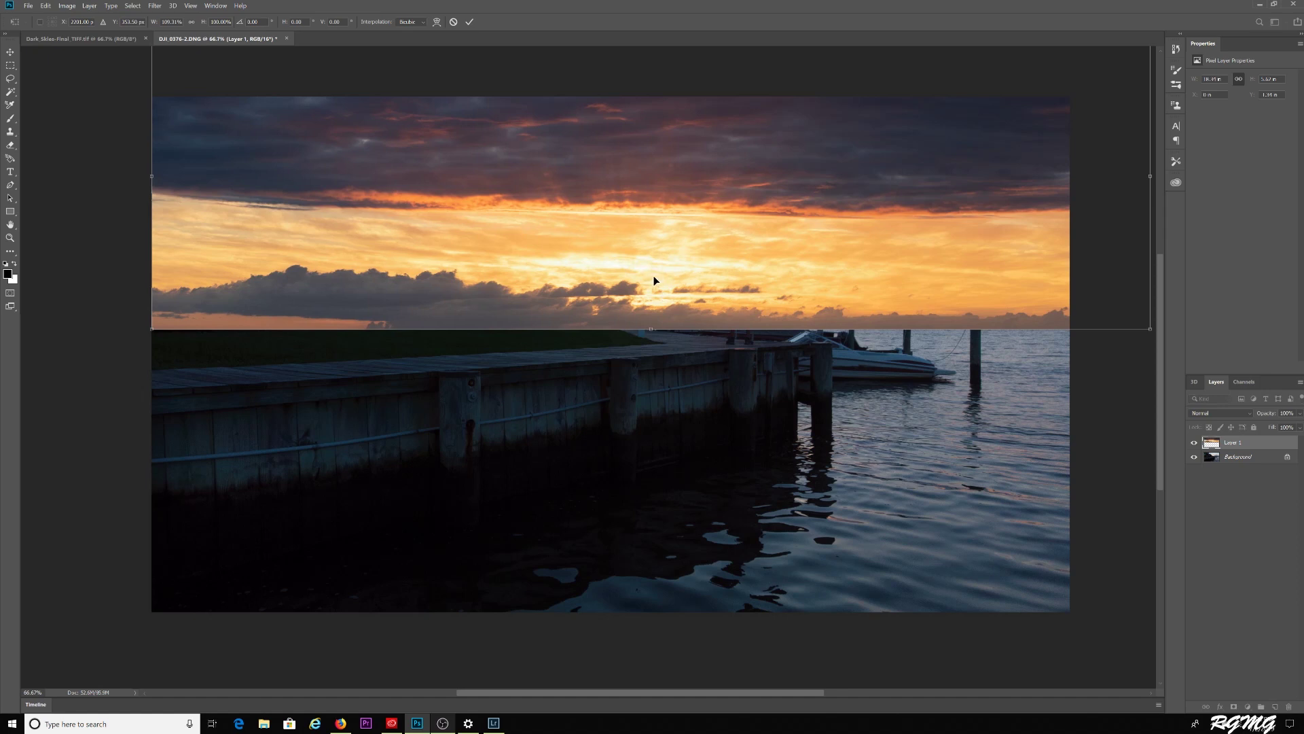
{"action": "left_click_drag", "start_coordinate": [655, 278], "coordinate": [686, 283]}
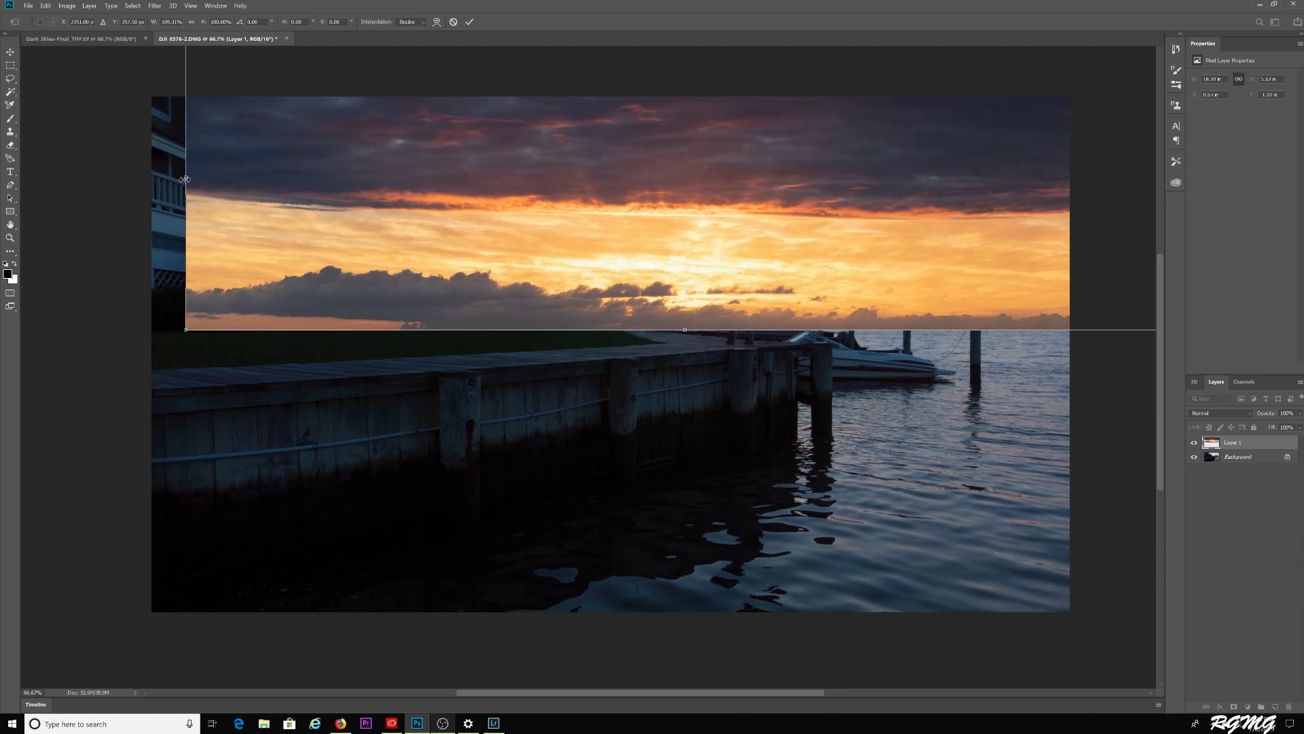
{"action": "left_click_drag", "start_coordinate": [171, 180], "coordinate": [159, 182]}
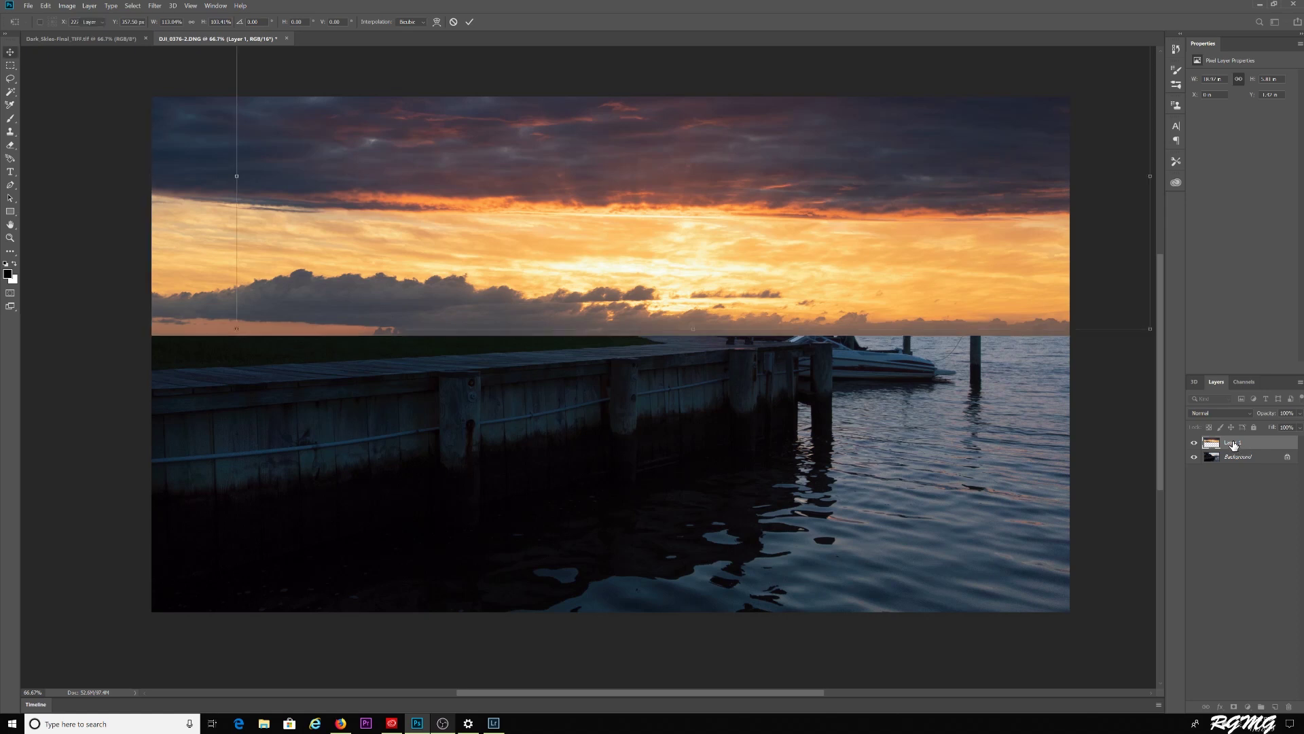
{"action": "left_click_drag", "start_coordinate": [1236, 445], "coordinate": [1277, 706]}
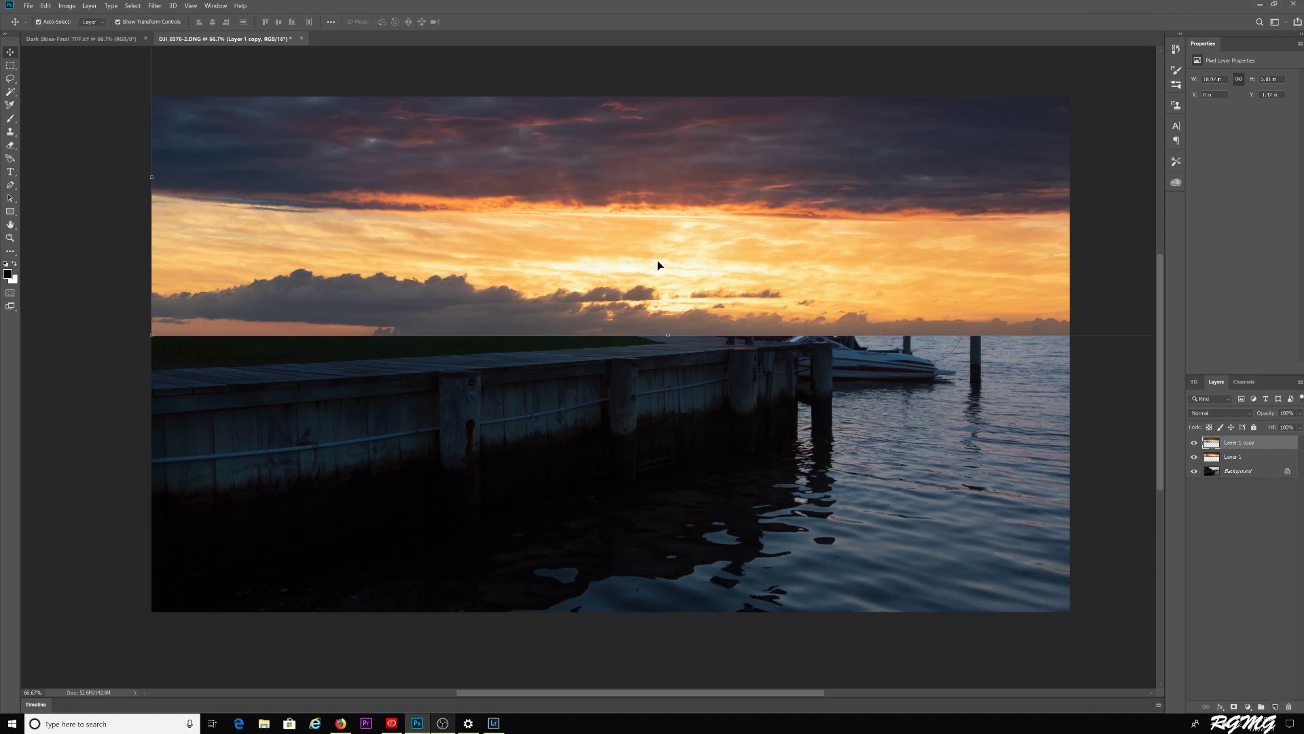
Flip Layer 1 copy vertically and move it below the horizon as a water reflection
{"action": "key", "text": "ctrl+t"}
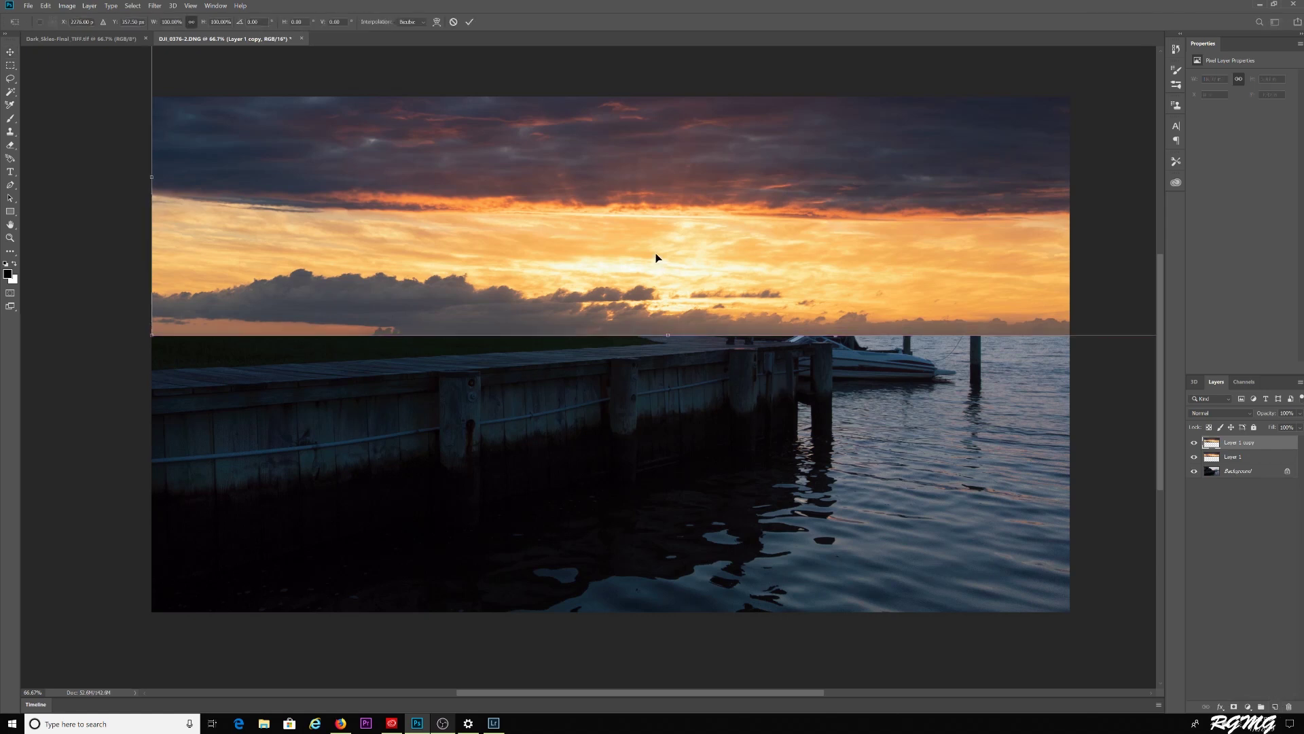
{"action": "right_click", "coordinate": [654, 250]}
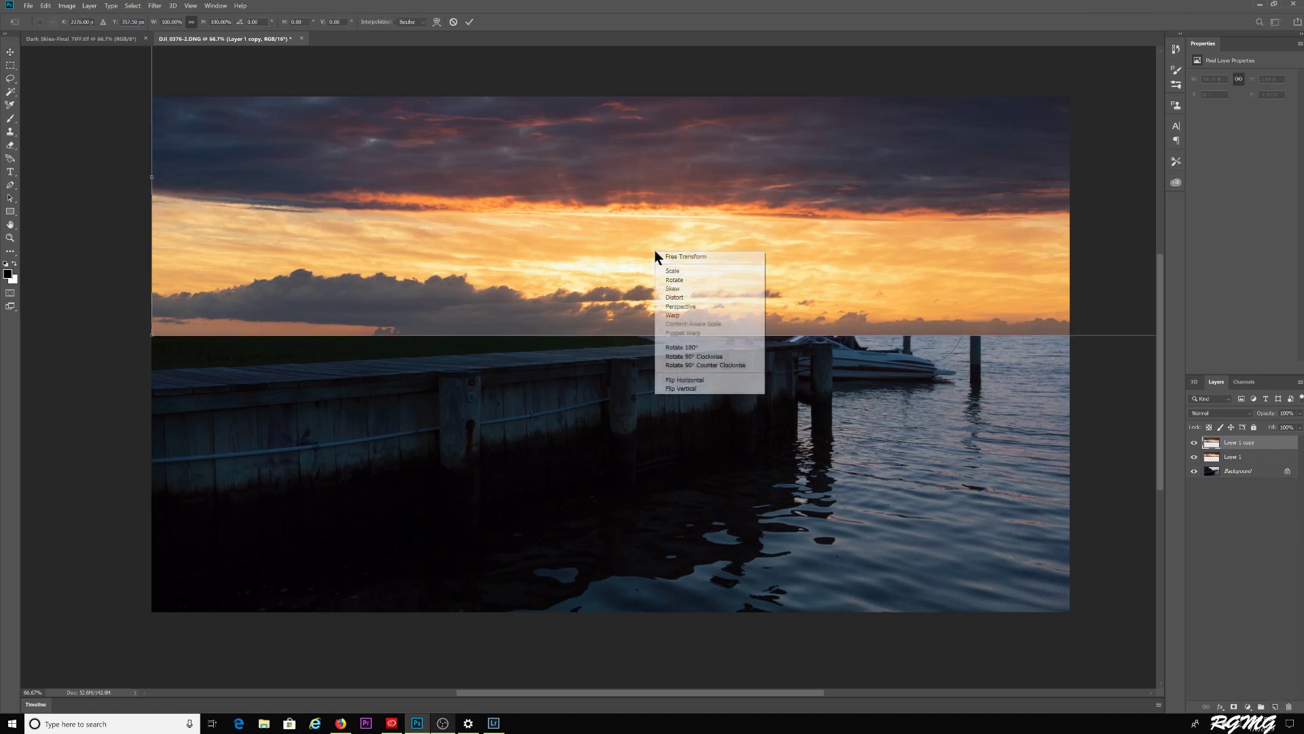
{"action": "left_click", "coordinate": [680, 392]}
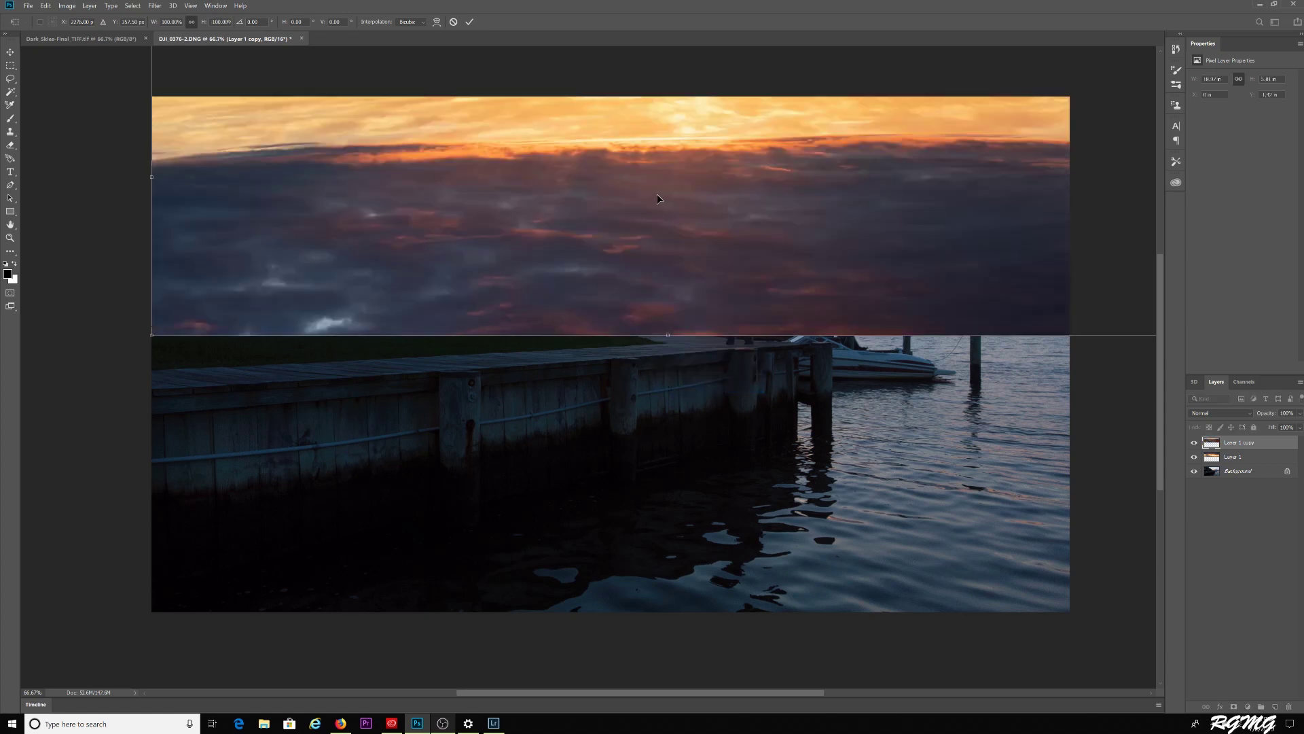
{"action": "left_click_drag", "start_coordinate": [657, 180], "coordinate": [646, 495]}
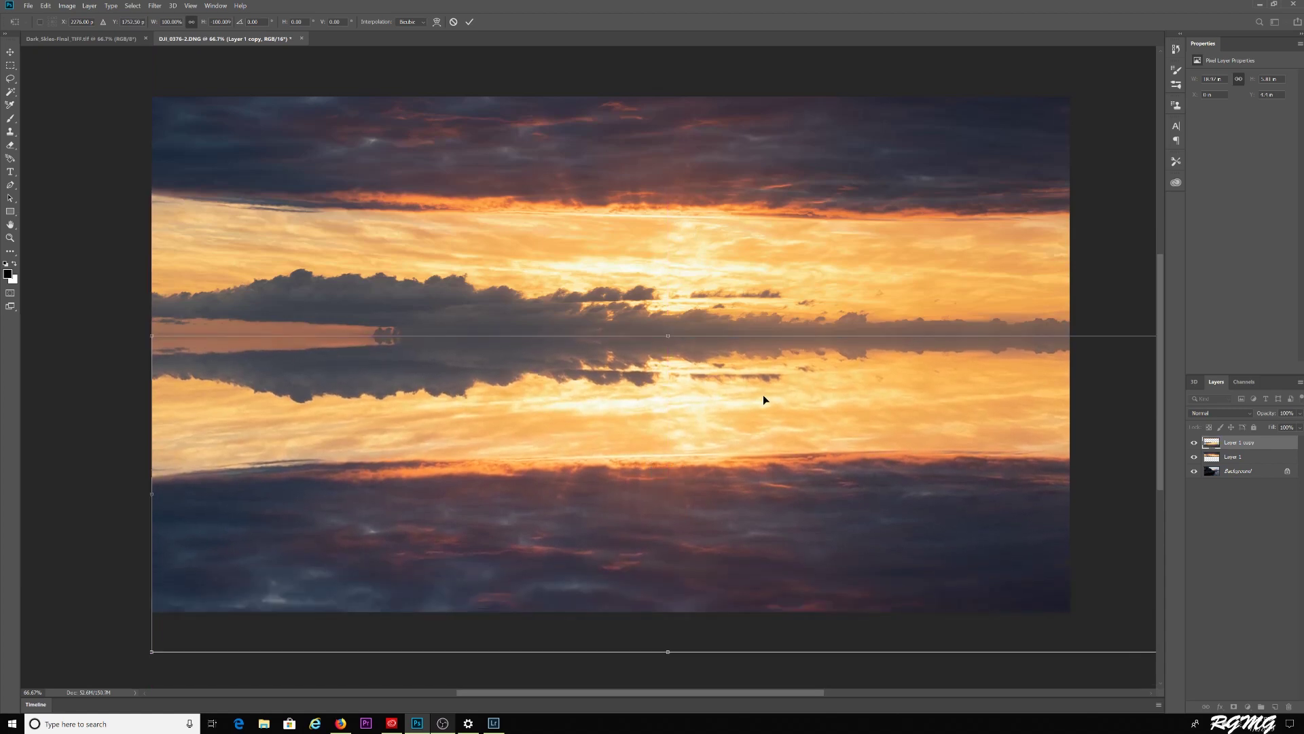
Merge Layer 1 and Layer 1 copy into one layer and preview its blend modes
{"action": "left_click", "coordinate": [1253, 462], "text": "shift"}
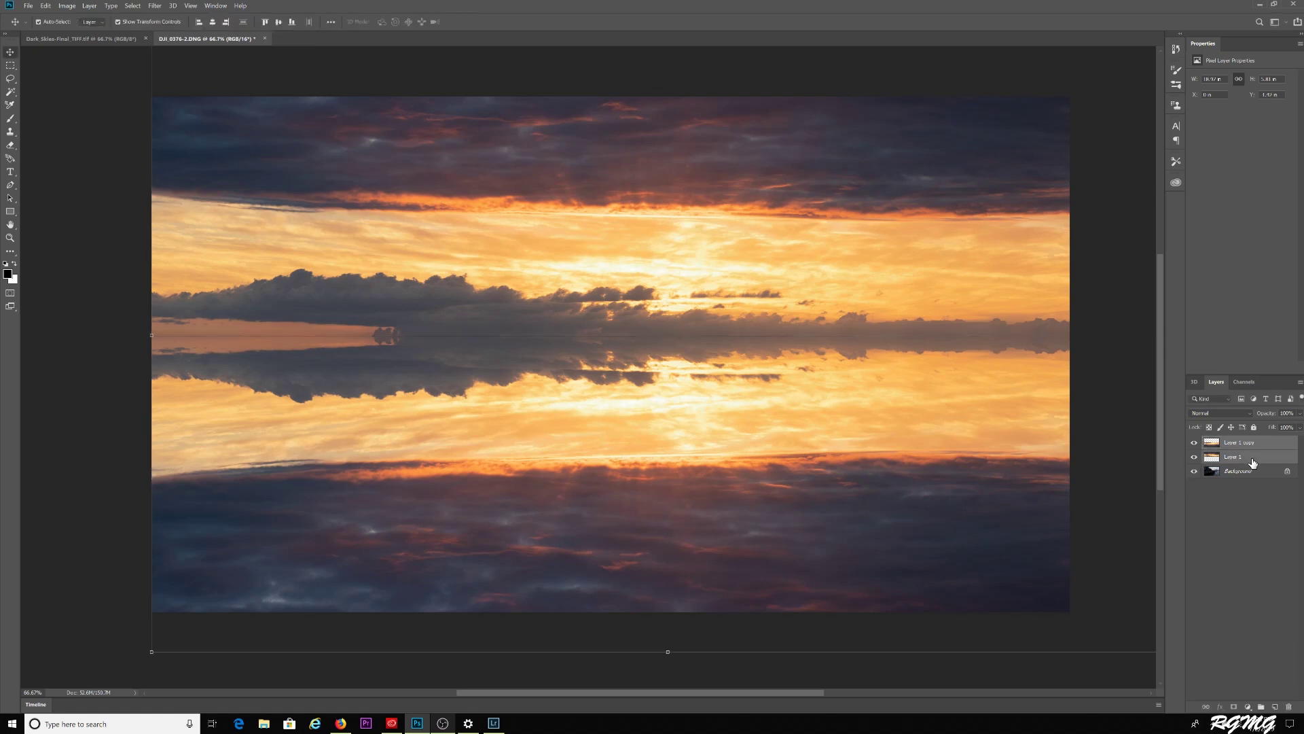
{"action": "right_click", "coordinate": [1259, 455]}
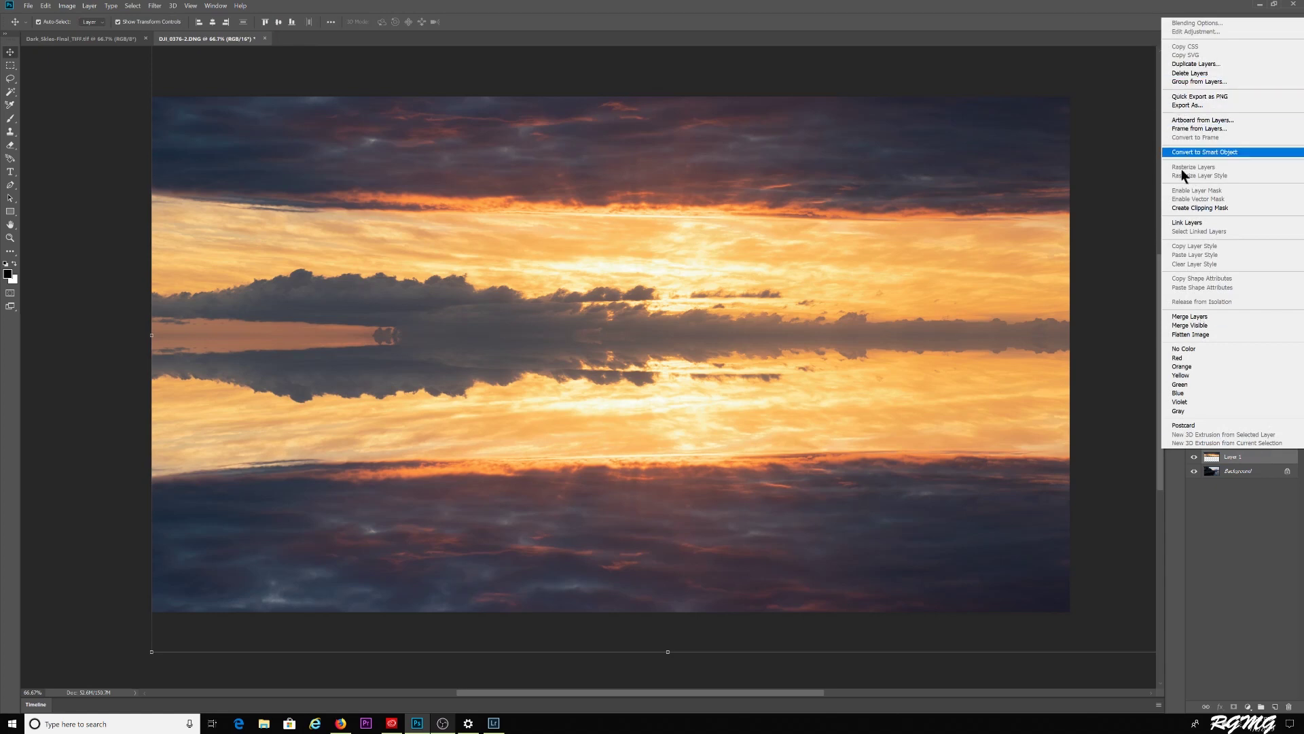
{"action": "left_click", "coordinate": [1190, 316]}
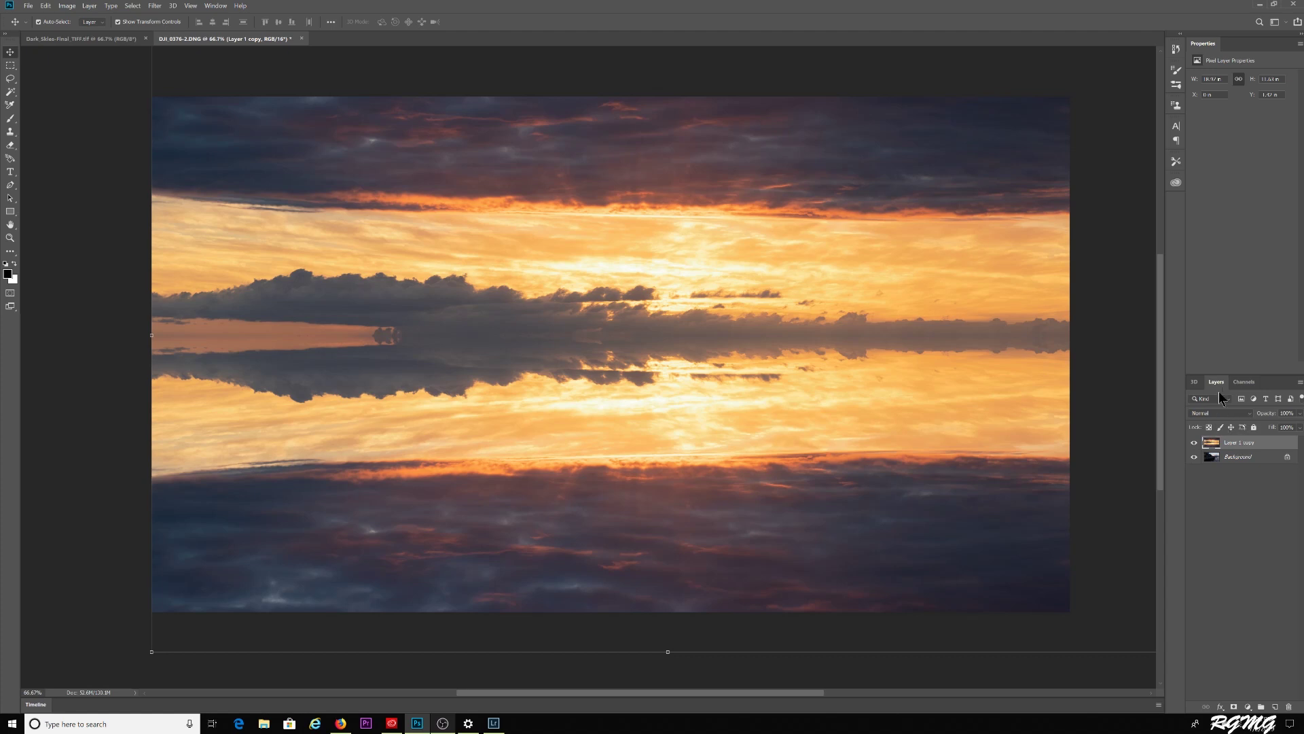
{"action": "left_click", "coordinate": [1250, 414]}
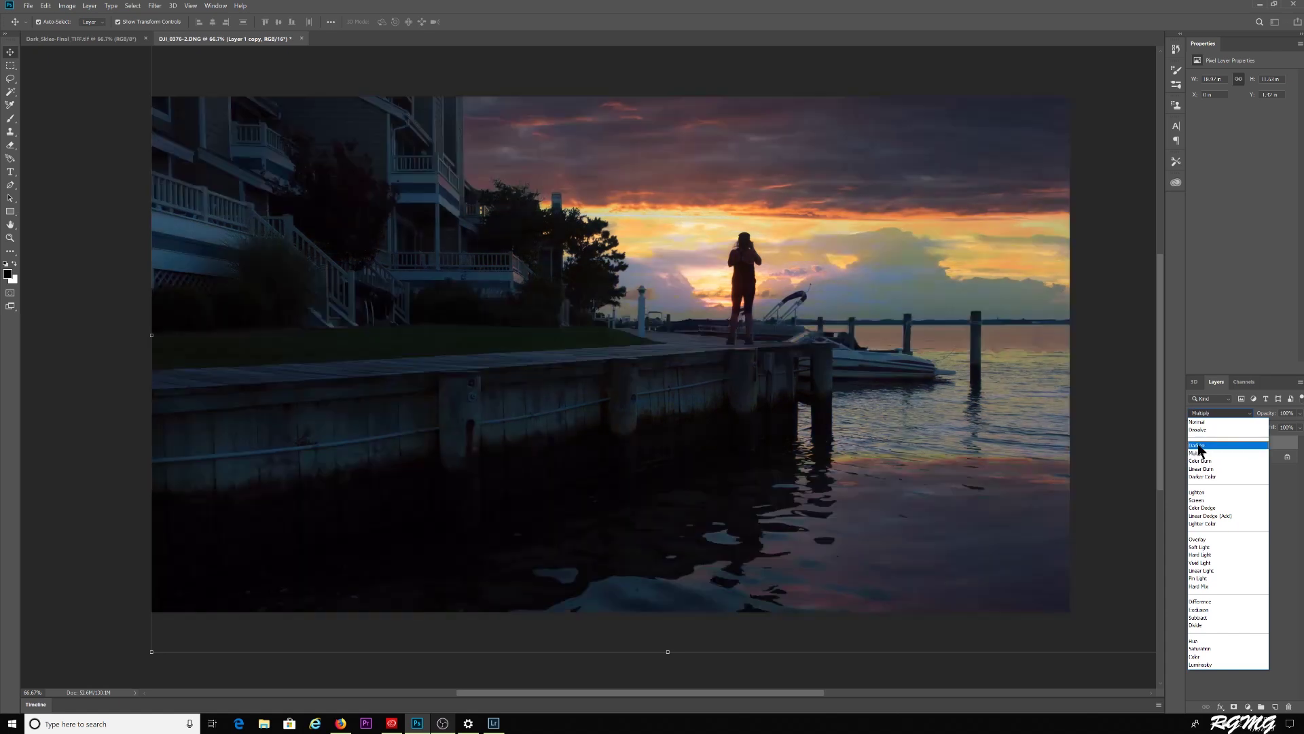
Set the merged sky layer to Darken and lasso-select the houses, dock and water
{"action": "left_click", "coordinate": [1198, 445]}
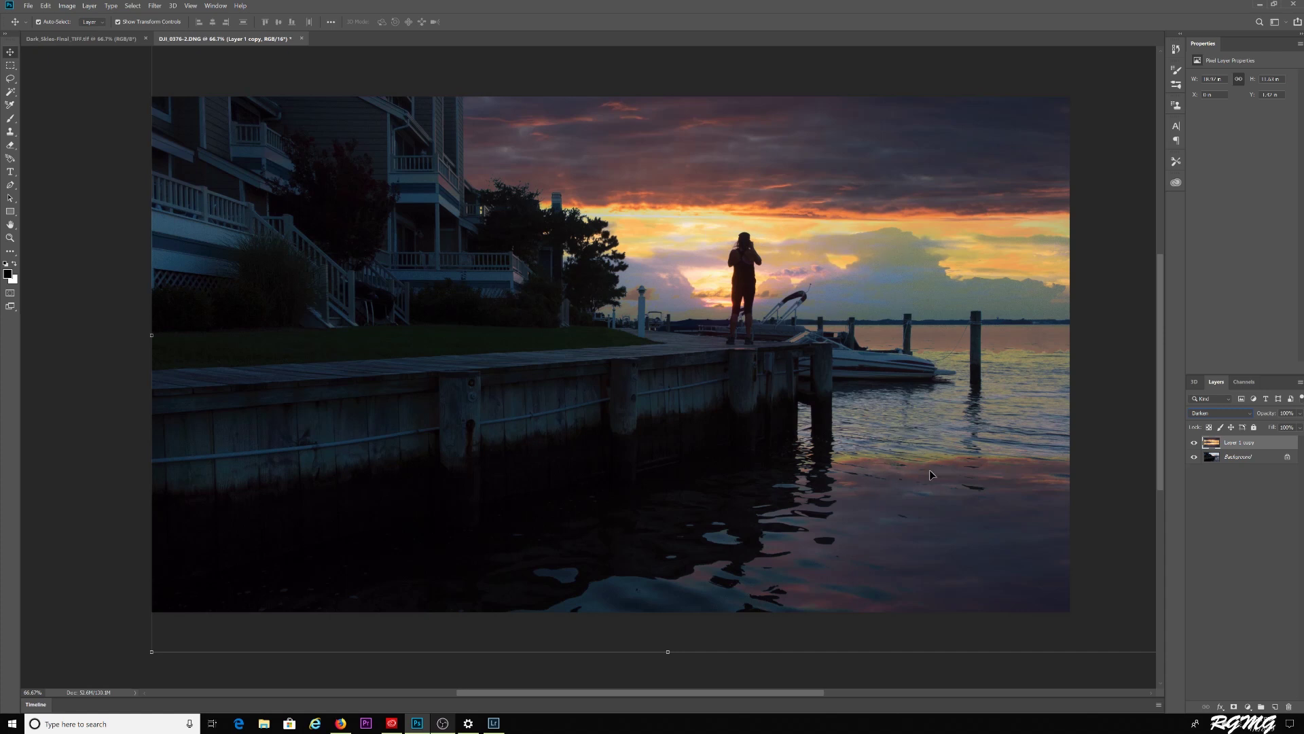
{"action": "left_click", "coordinate": [15, 87]}
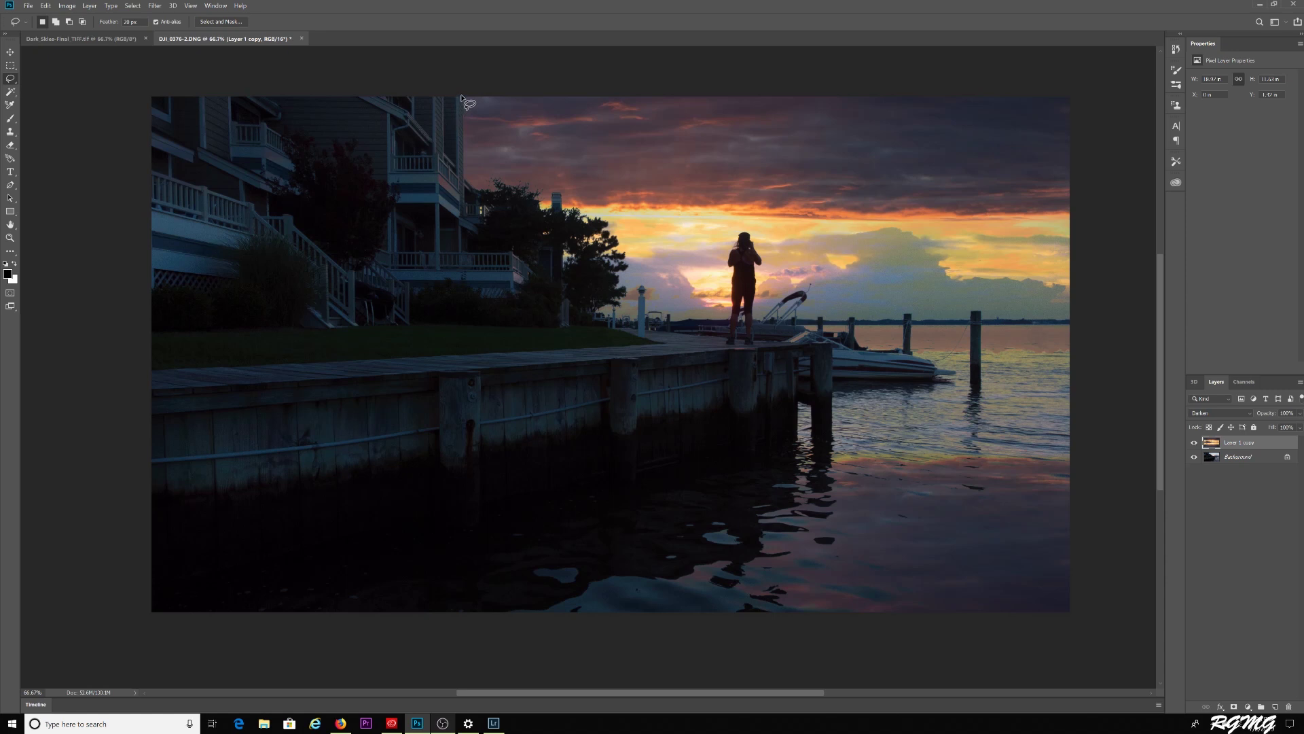
{"action": "mouse_move", "coordinate": [462, 98]}
{"action": "left_mouse_down"}
{"action": "mouse_move", "coordinate": [464, 191]}
{"action": "mouse_move", "coordinate": [574, 238]}
{"action": "mouse_move", "coordinate": [596, 308]}
{"action": "mouse_move", "coordinate": [621, 329]}
{"action": "mouse_move", "coordinate": [1087, 337]}
{"action": "mouse_move", "coordinate": [1108, 393]}
{"action": "mouse_move", "coordinate": [1124, 557]}
{"action": "mouse_move", "coordinate": [1109, 619]}
{"action": "mouse_move", "coordinate": [1086, 641]}
{"action": "mouse_move", "coordinate": [899, 657]}
{"action": "mouse_move", "coordinate": [130, 638]}
{"action": "mouse_move", "coordinate": [91, 585]}
{"action": "mouse_move", "coordinate": [74, 470]}
{"action": "mouse_move", "coordinate": [88, 253]}
{"action": "mouse_move", "coordinate": [77, 85]}
{"action": "mouse_move", "coordinate": [141, 75]}
{"action": "mouse_move", "coordinate": [463, 103]}
{"action": "left_mouse_up"}
{"action": "left_click", "coordinate": [155, 6]}
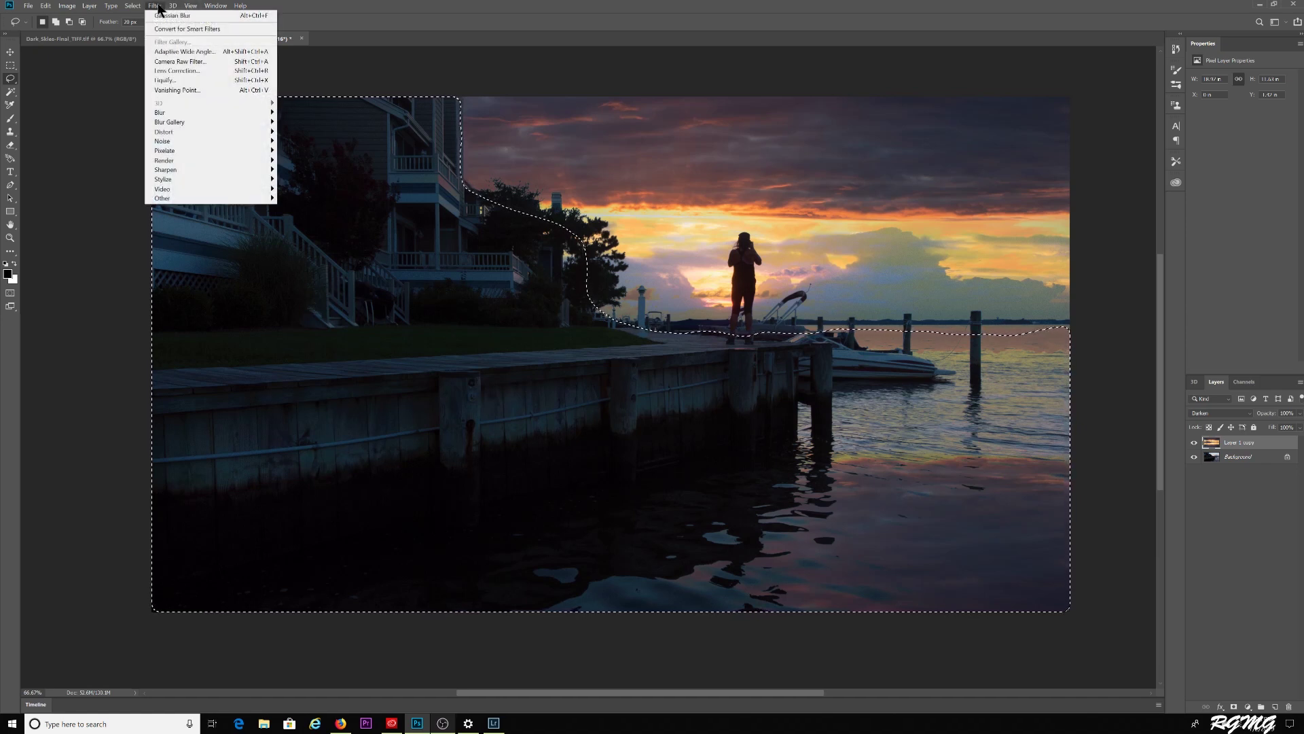
Apply a 164.7-pixel Gaussian Blur to the selection, comparing with preview off and on
{"action": "mouse_move", "coordinate": [183, 112]}
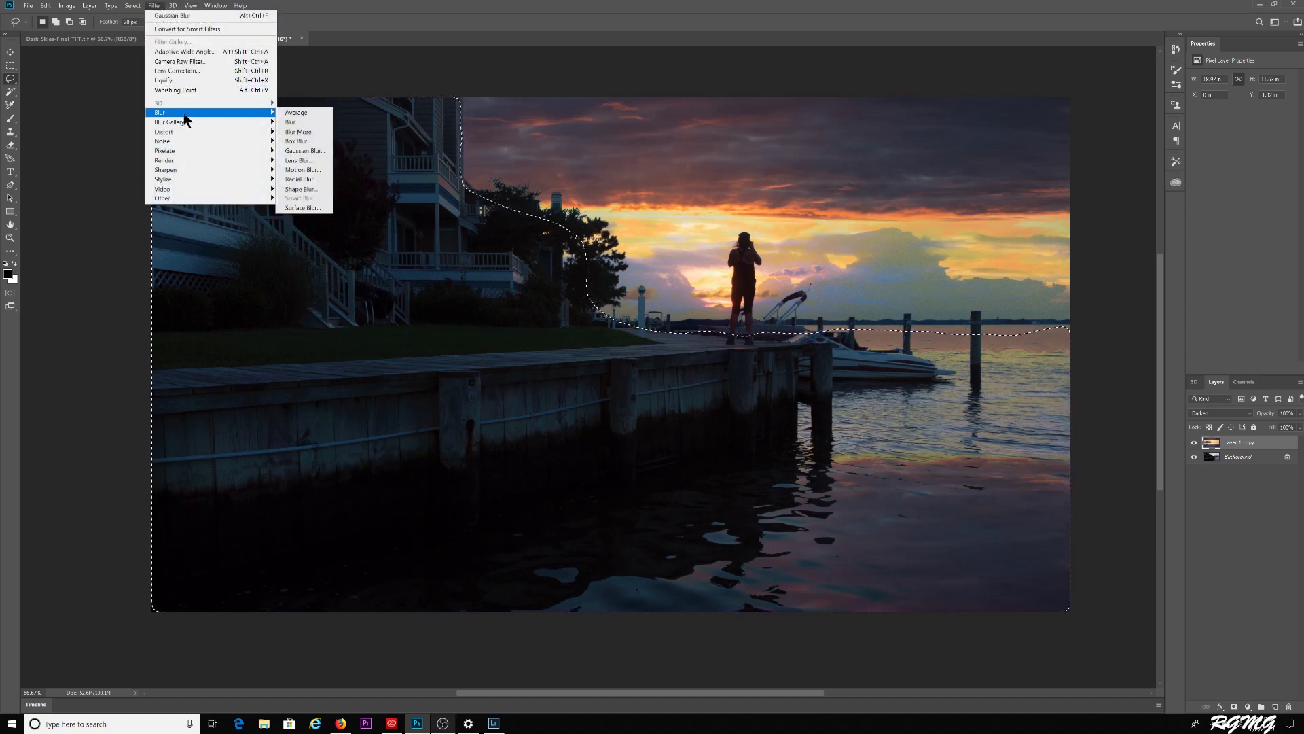
{"action": "left_click", "coordinate": [303, 150]}
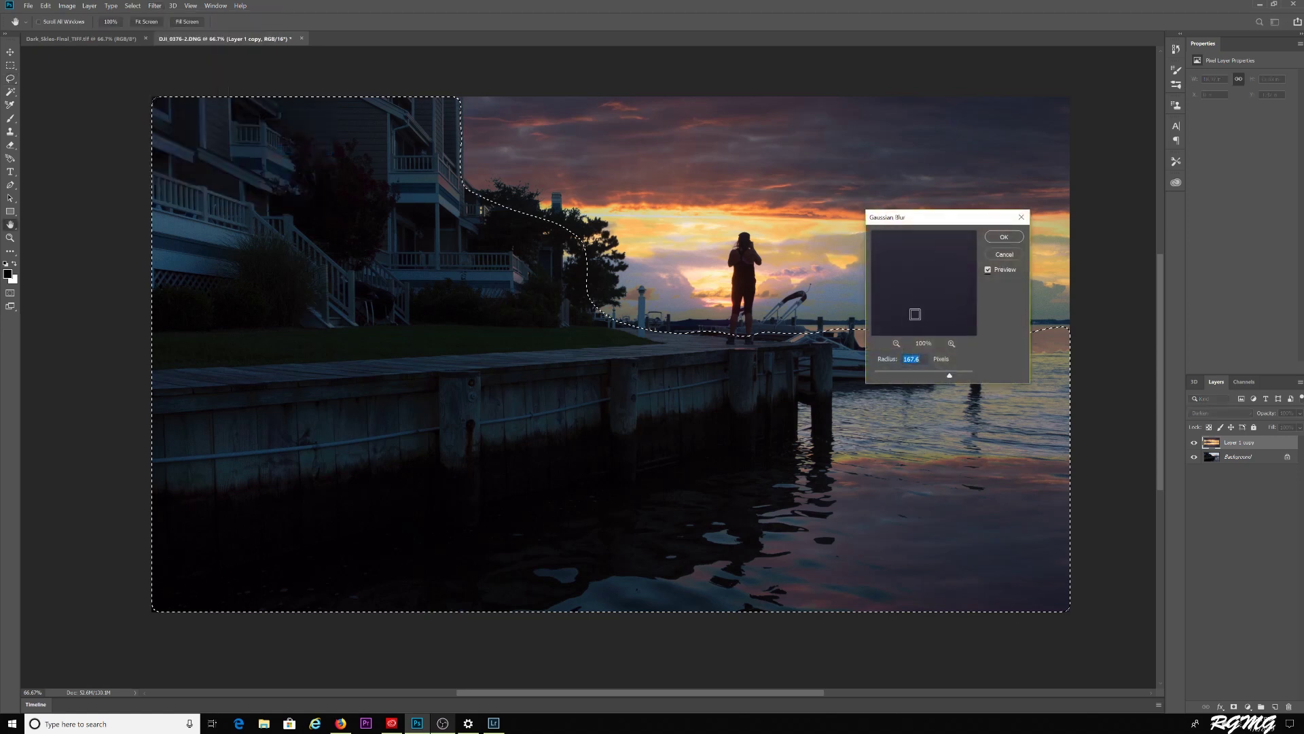
{"action": "left_click", "coordinate": [949, 375]}
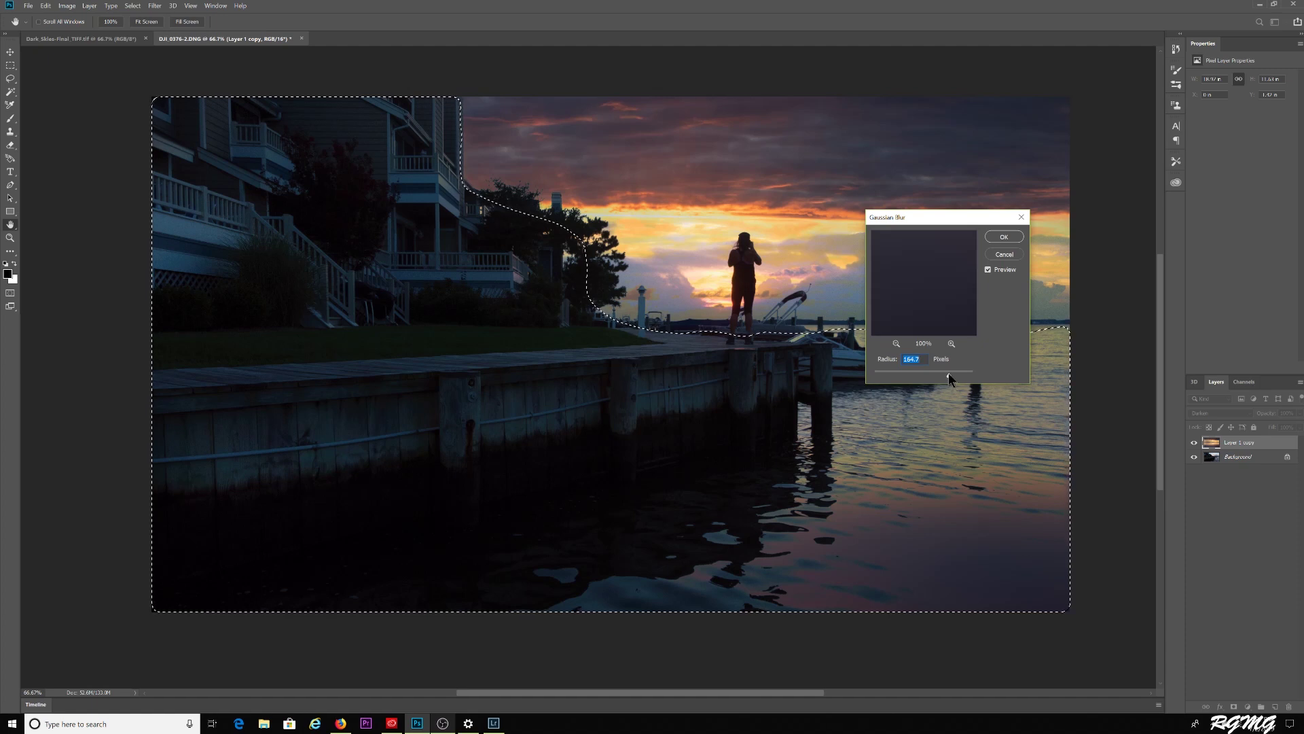
{"action": "left_click", "coordinate": [989, 269]}
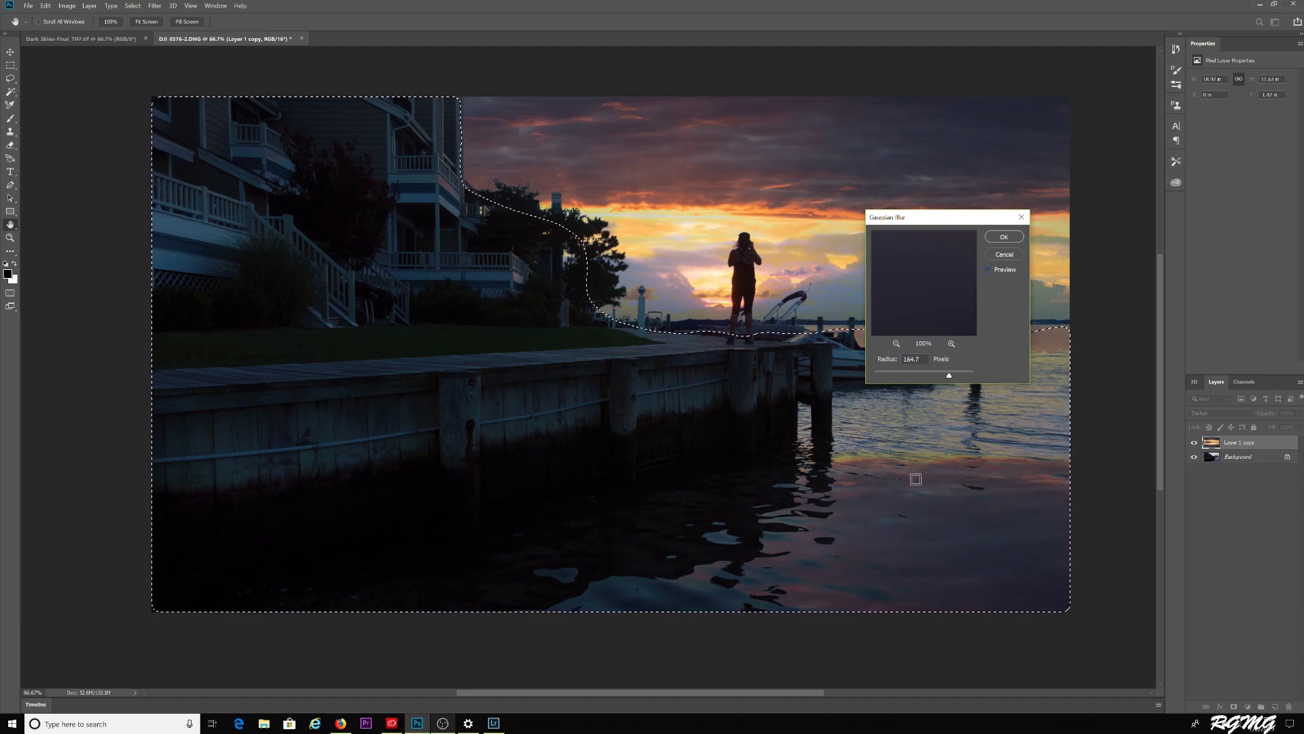
{"action": "left_click", "coordinate": [987, 269]}
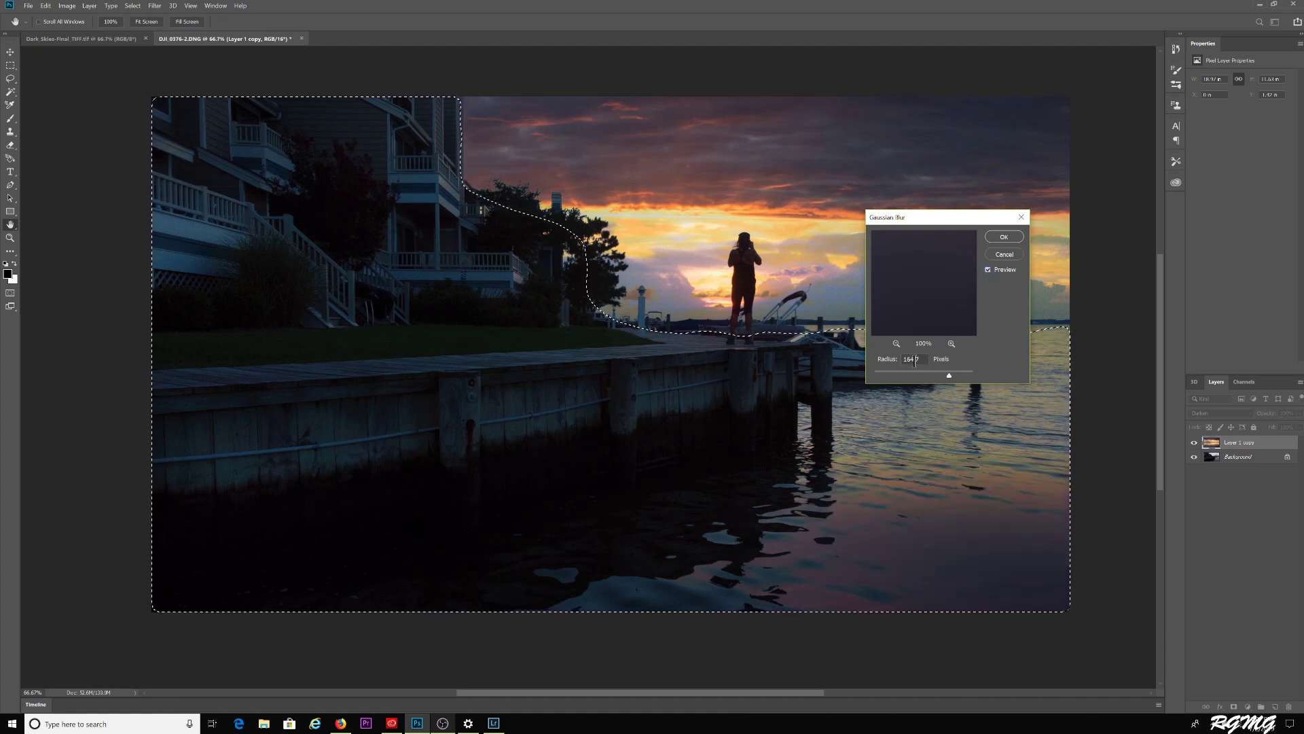
{"action": "left_click", "coordinate": [1007, 236]}
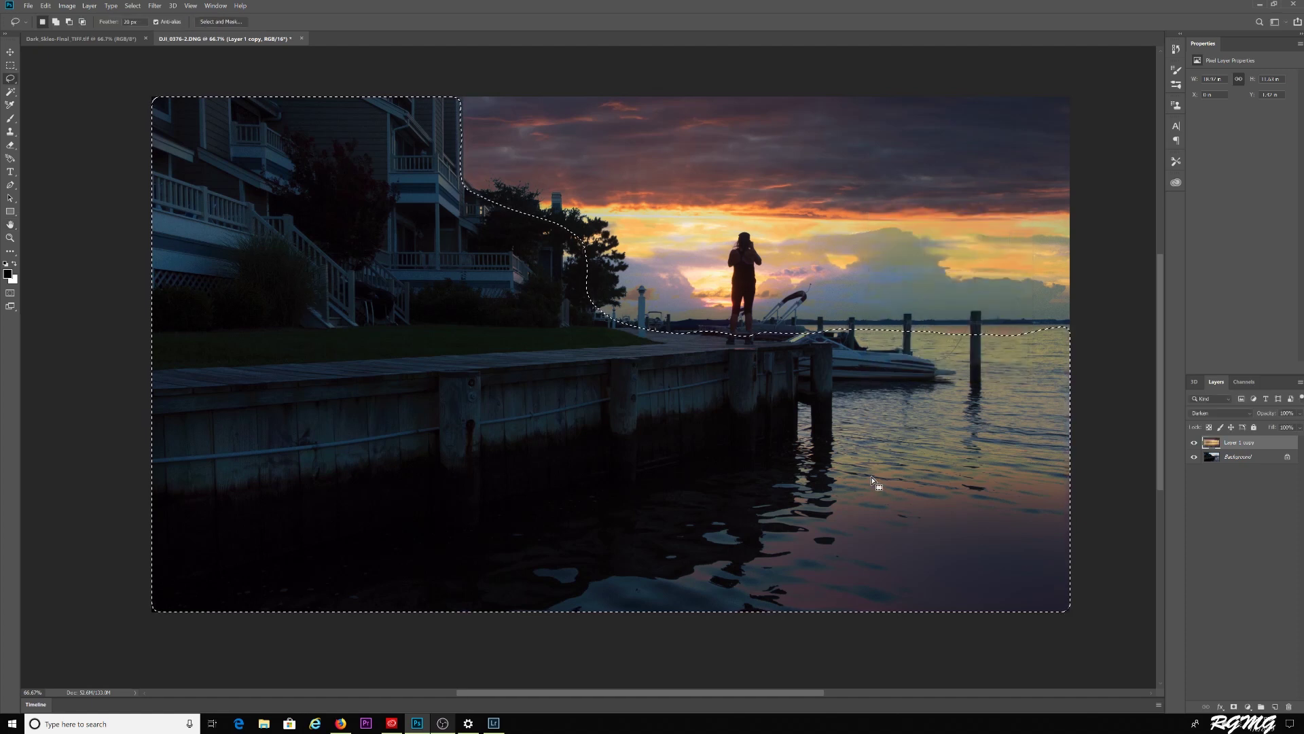
Deselect, compare the photo with the sky layer hidden and shown, then select both layers
{"action": "key", "text": "ctrl+d"}
{"action": "left_click", "coordinate": [10, 52]}
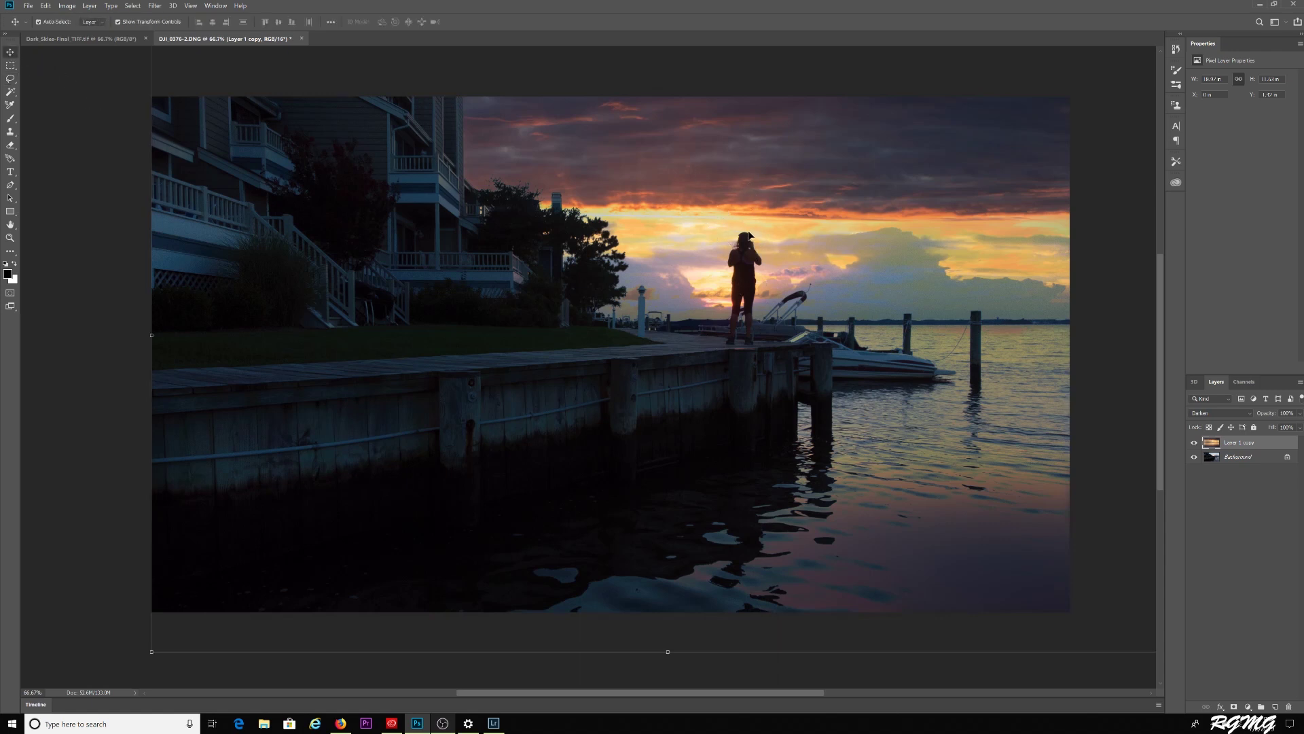
{"action": "left_click", "coordinate": [1195, 443]}
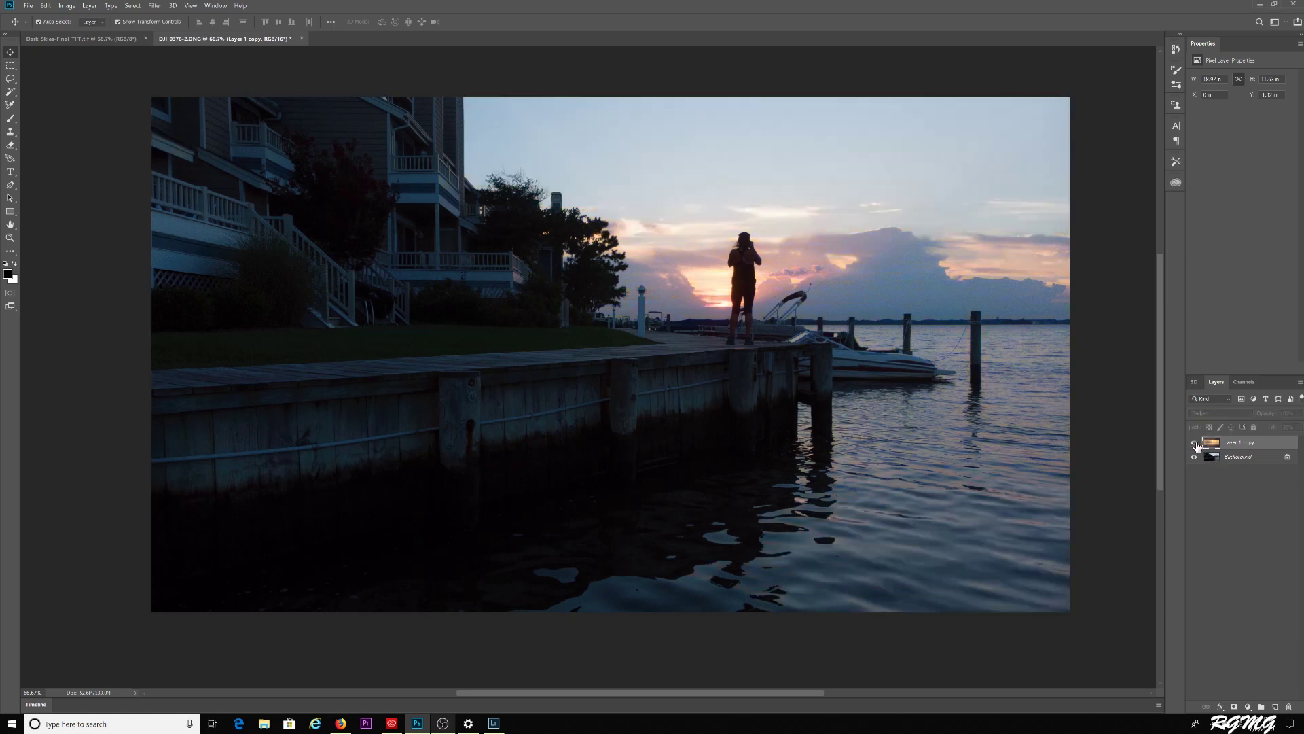
{"action": "left_click", "coordinate": [1195, 443]}
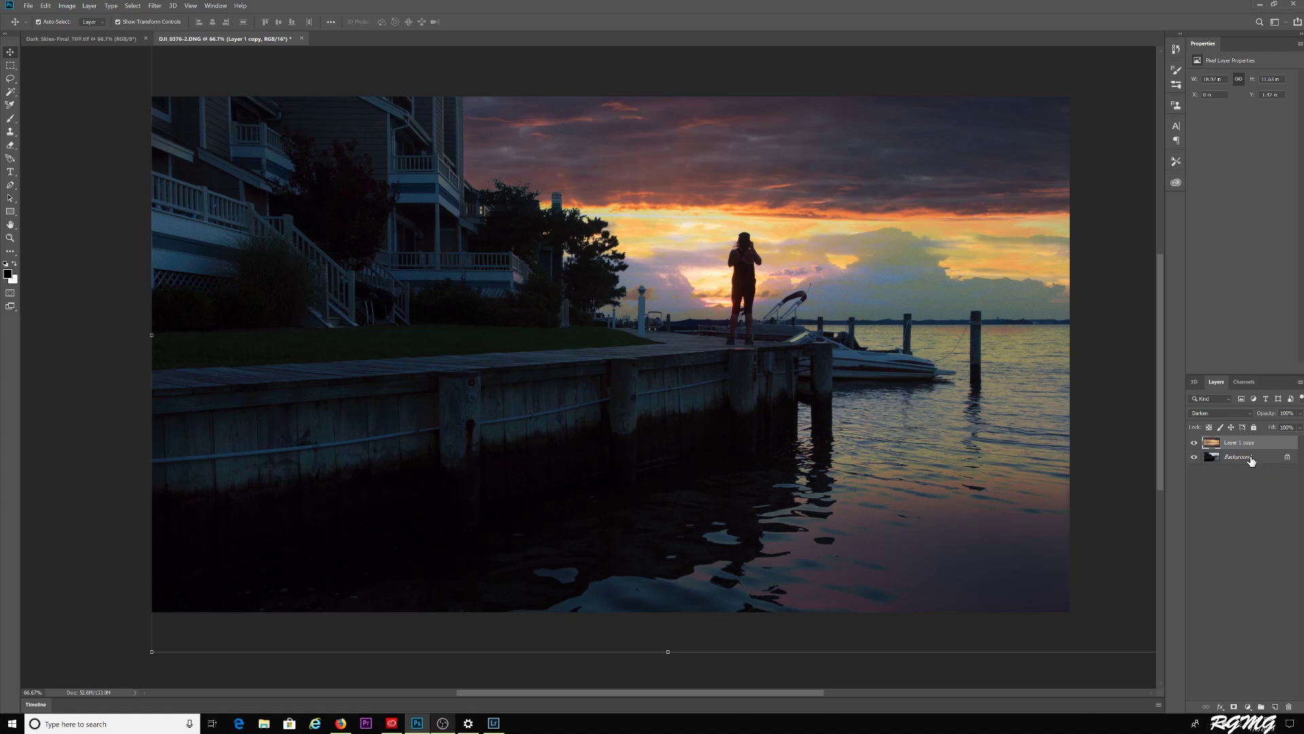
{"action": "left_click", "coordinate": [1253, 460], "text": "shift"}
{"action": "right_click", "coordinate": [1252, 459]}
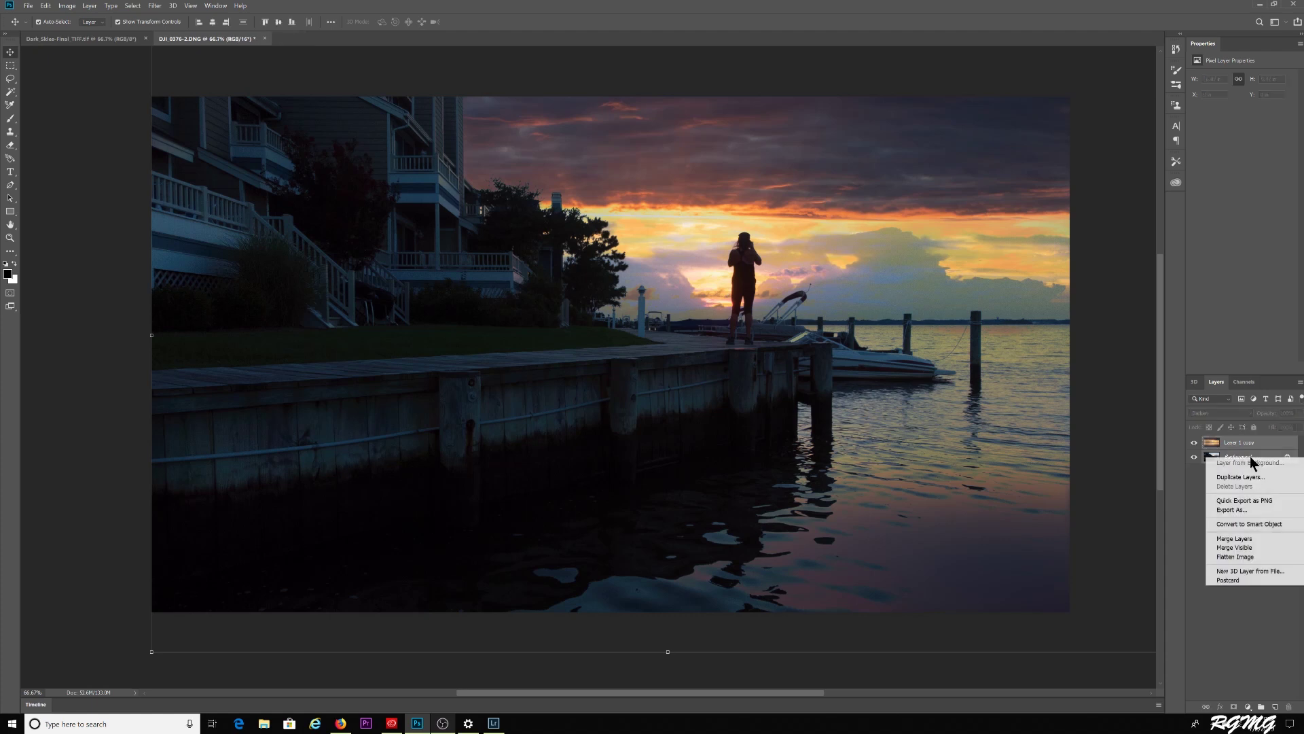
Merge the layers into one Background, save, and view DJI_0376-2-Edit.tif in Lightroom
{"action": "left_click", "coordinate": [1242, 557]}
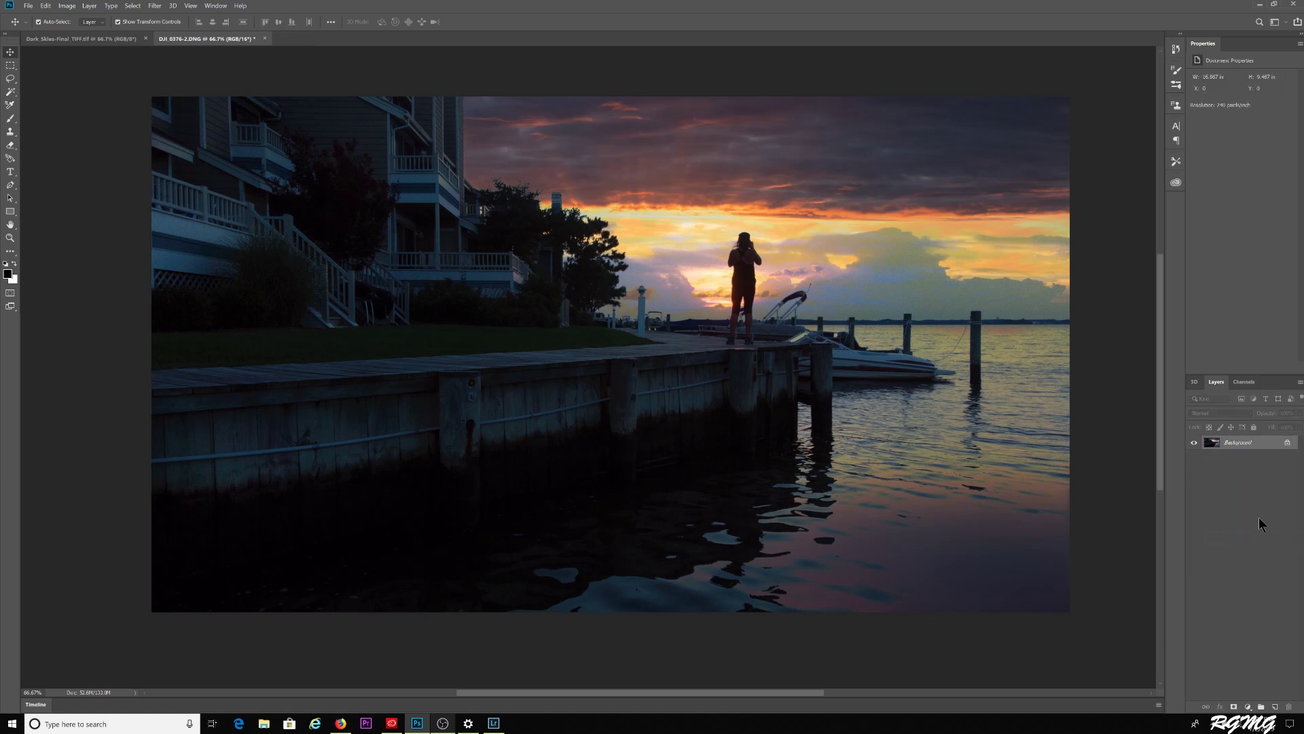
{"action": "left_click", "coordinate": [28, 7]}
{"action": "left_click", "coordinate": [494, 725]}
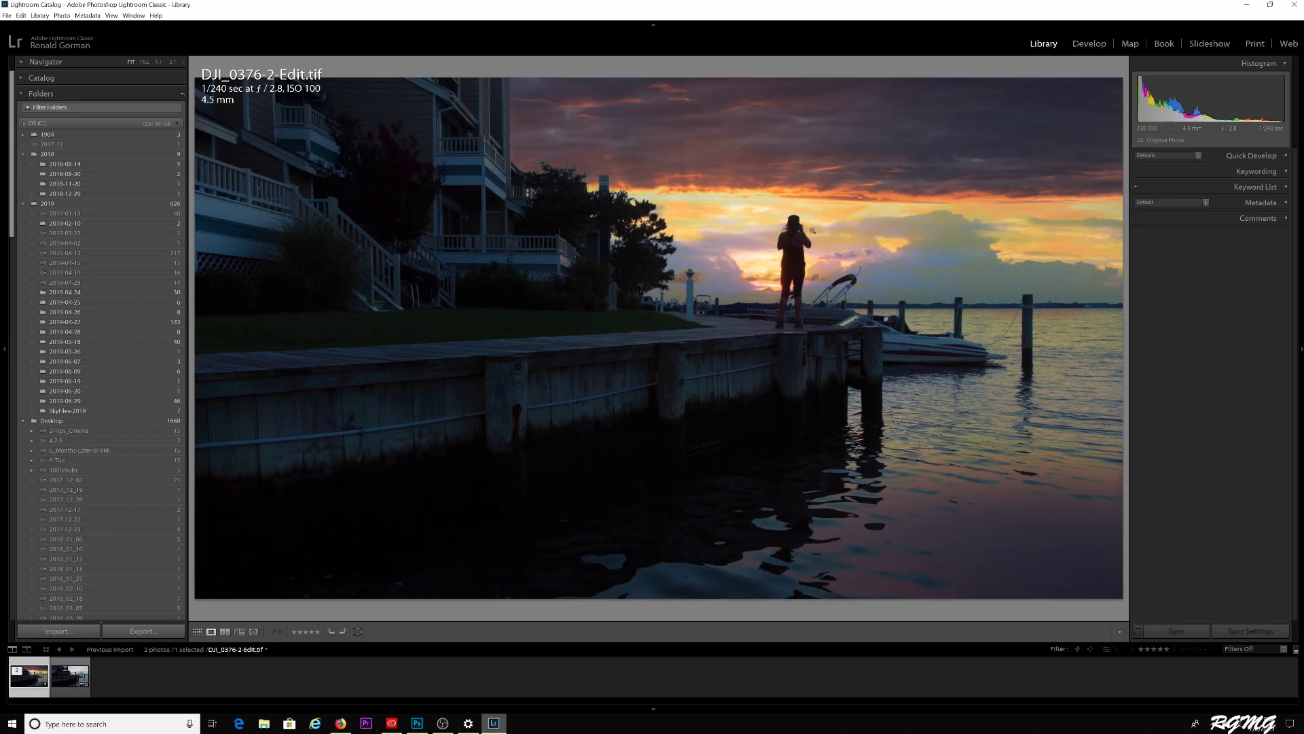
Crop DJI_0376-2-Edit.tif to 4 x 5 / 8 x 10, shifting the frame to trim the left edge
{"action": "left_click", "coordinate": [1088, 45]}
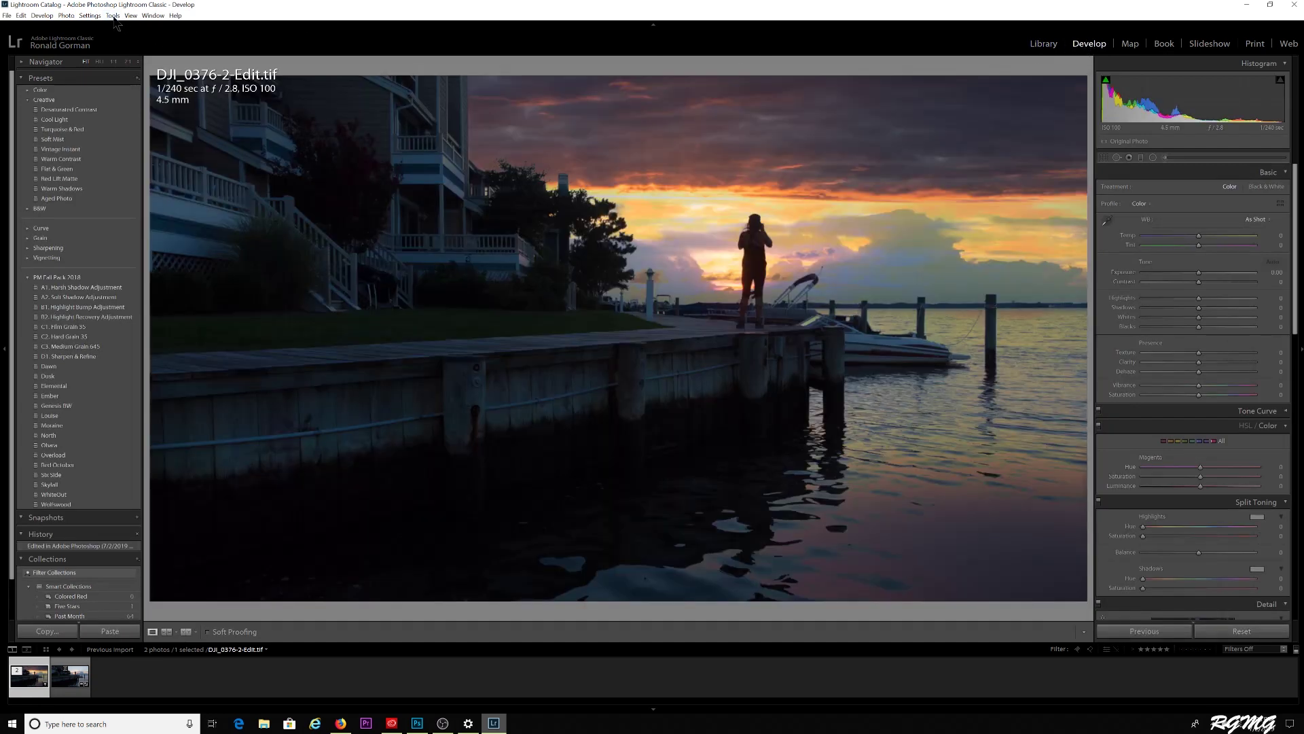
{"action": "left_click", "coordinate": [113, 17]}
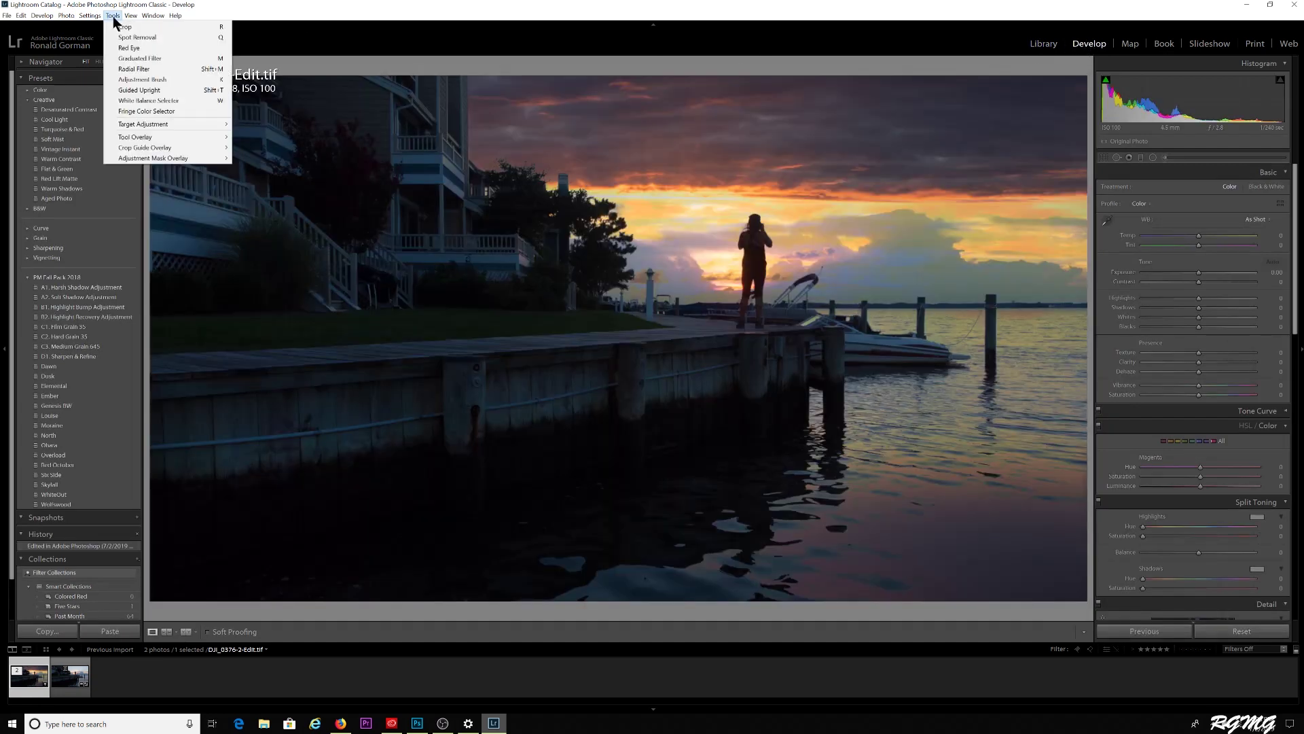
{"action": "left_click", "coordinate": [129, 27]}
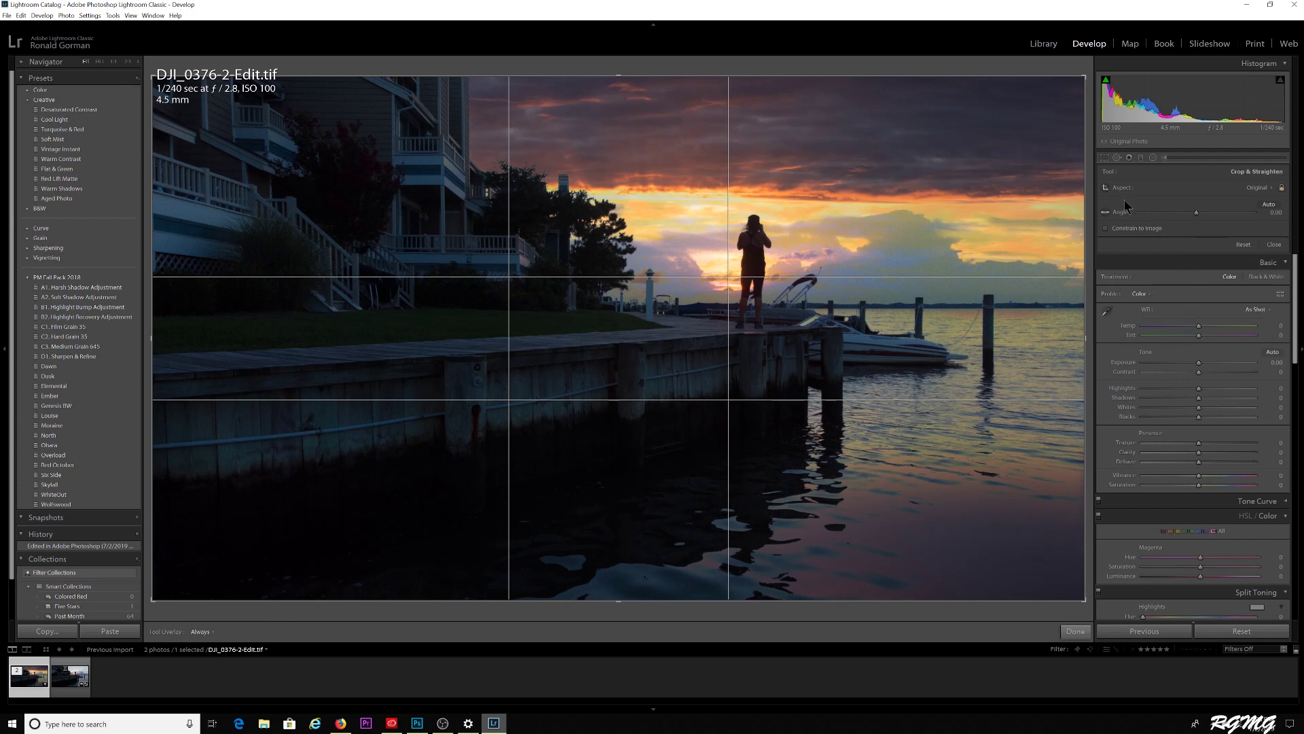
{"action": "left_click", "coordinate": [1255, 187]}
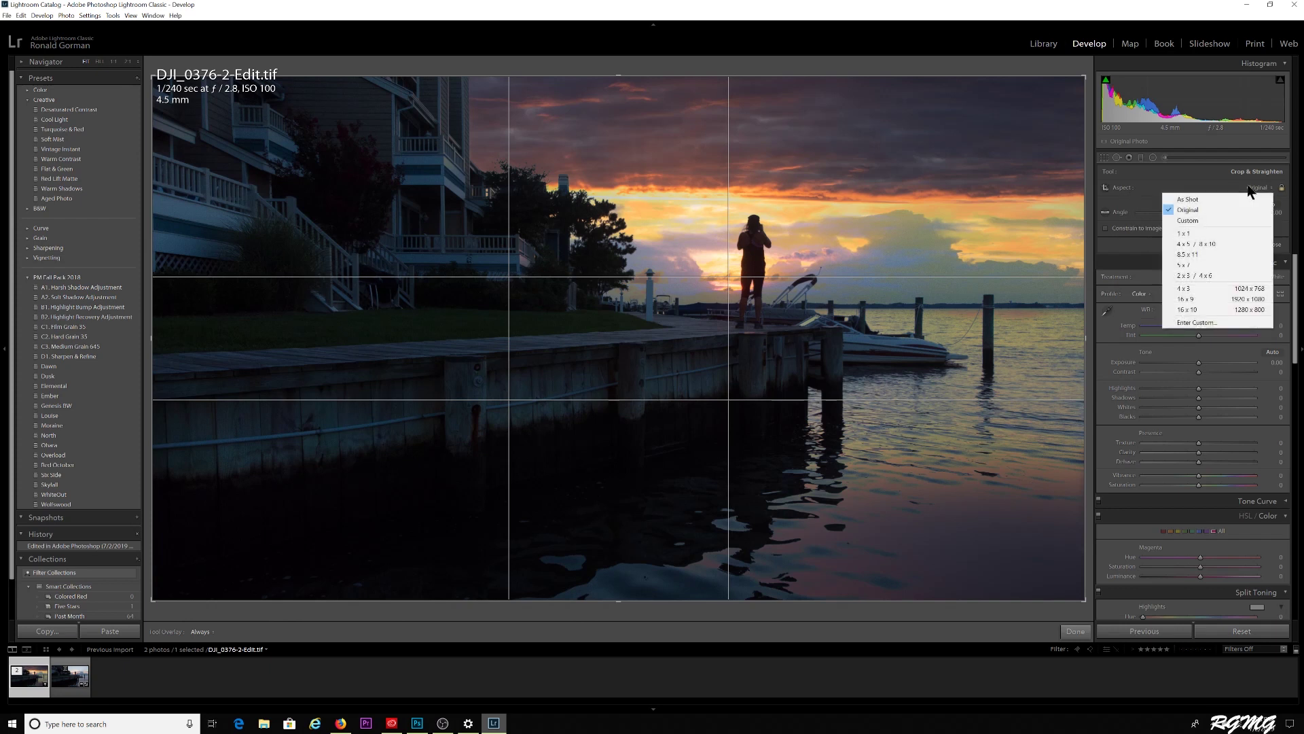
{"action": "left_click", "coordinate": [1199, 247]}
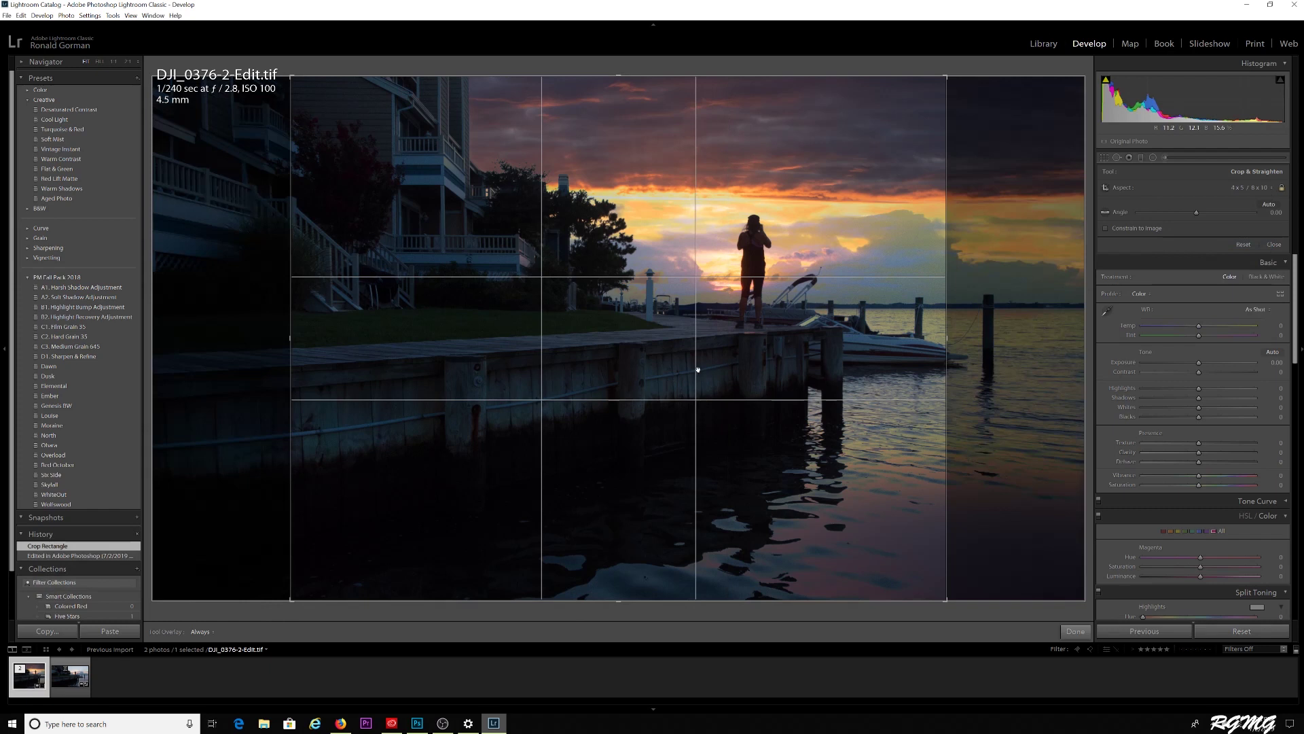
{"action": "left_click_drag", "start_coordinate": [686, 371], "coordinate": [627, 376]}
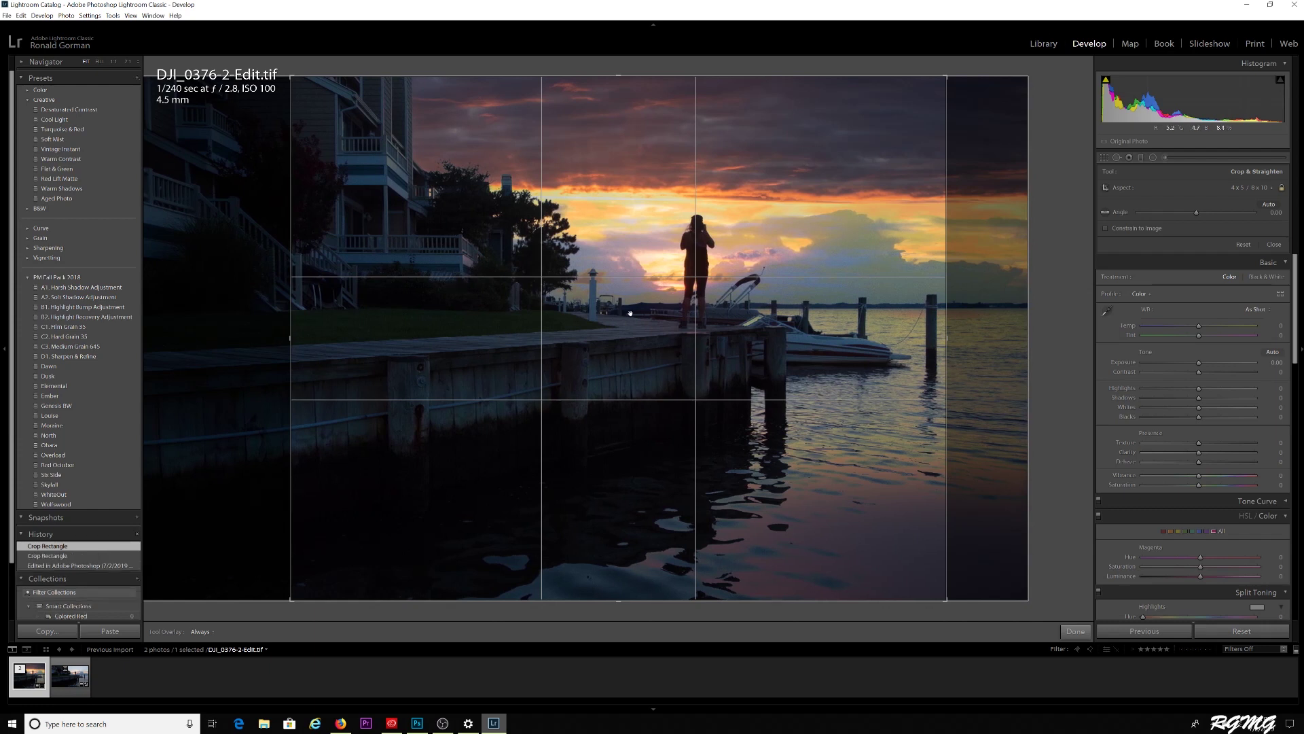
{"action": "key", "text": "Return"}
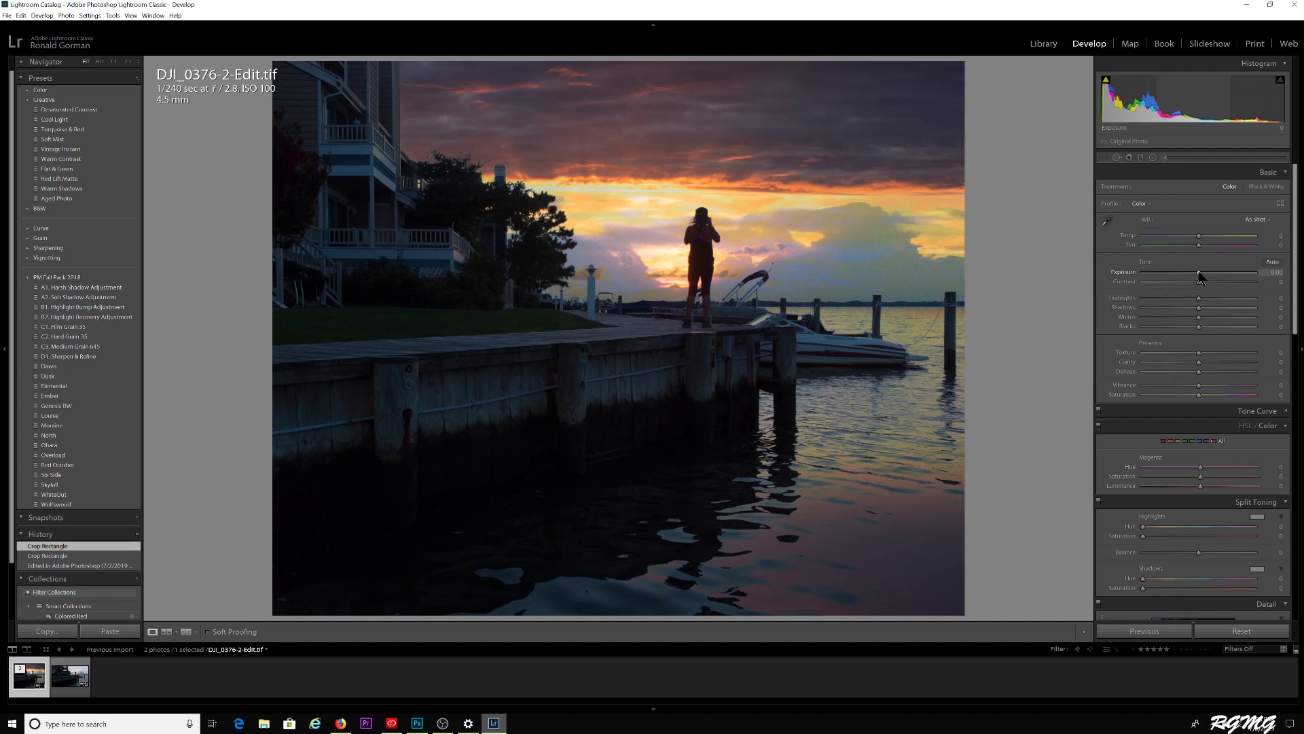
Darken the photo to Exposure -0.34 with Contrast +7 and Highlights -15
{"action": "left_click_drag", "start_coordinate": [1199, 276], "coordinate": [1191, 307]}
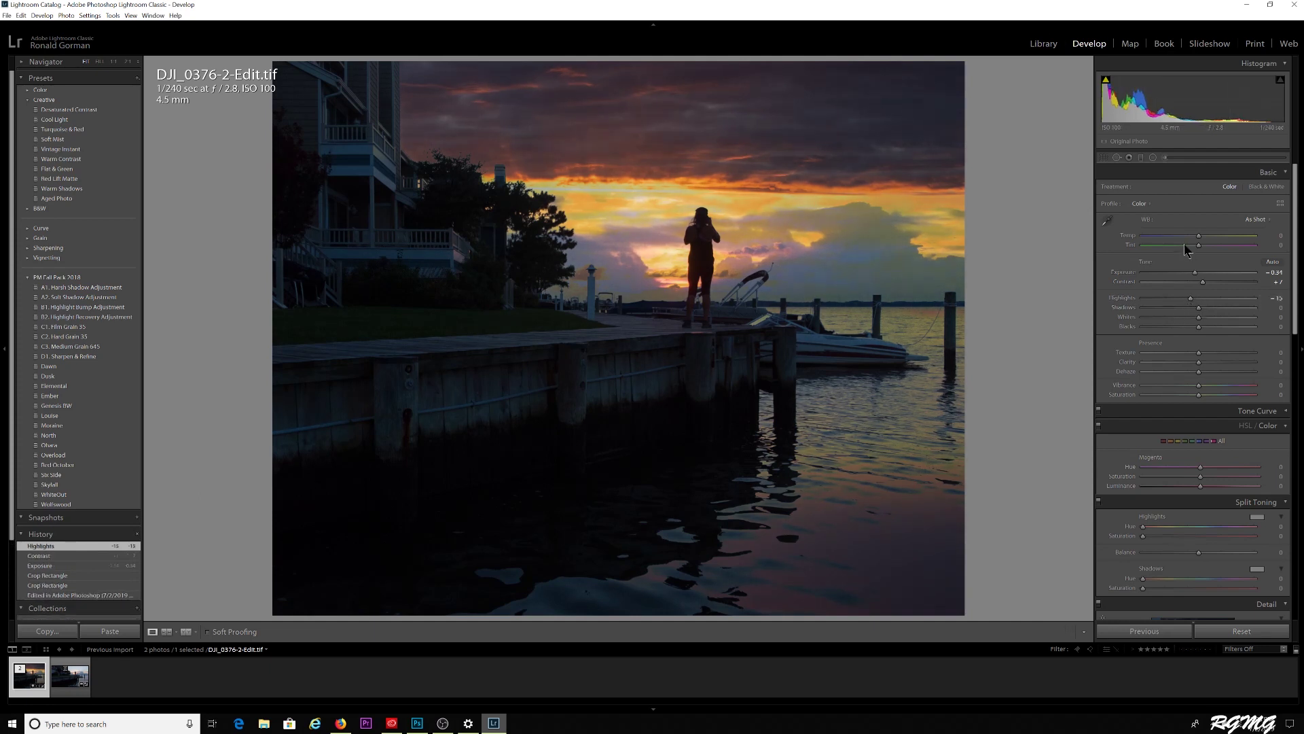
{"action": "left_click", "coordinate": [1142, 159]}
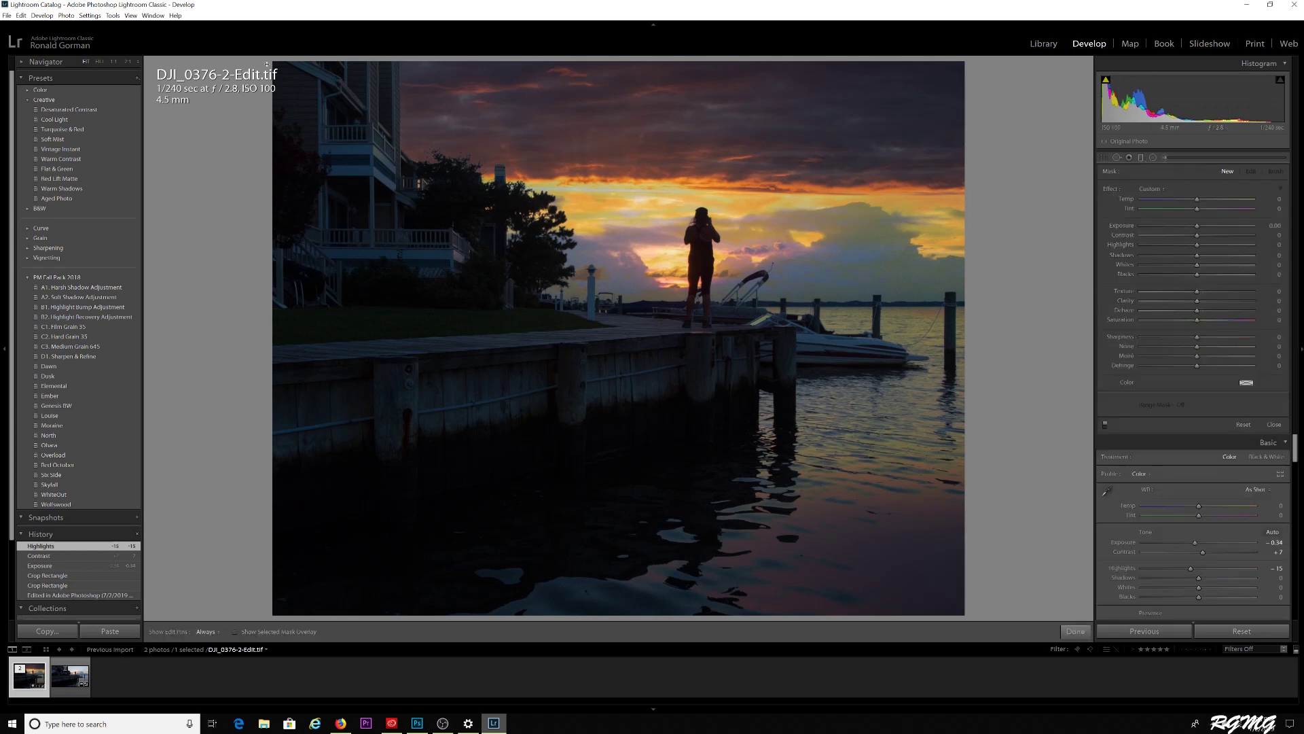
Draw a graduated filter inward from the top-left corner and set its Exposure to -0.76
{"action": "left_click_drag", "start_coordinate": [269, 62], "coordinate": [526, 254]}
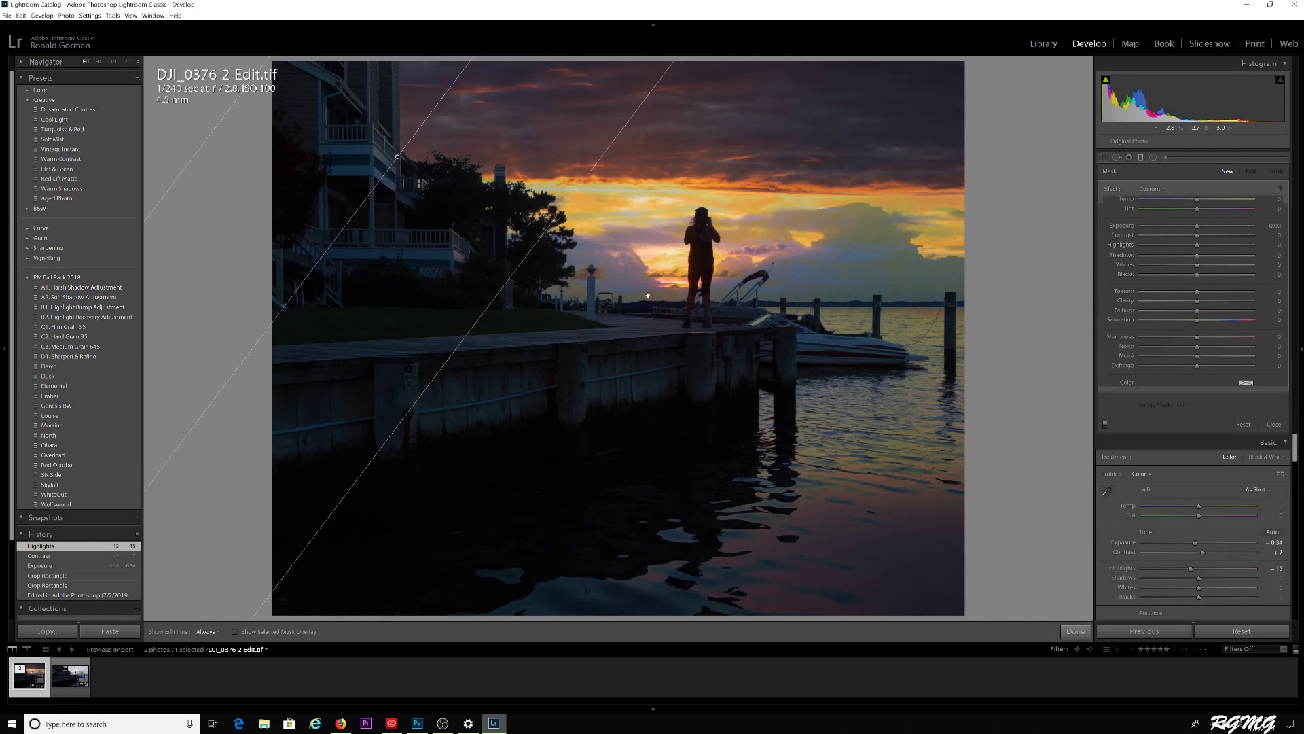
{"action": "left_click_drag", "start_coordinate": [1193, 231], "coordinate": [1191, 233]}
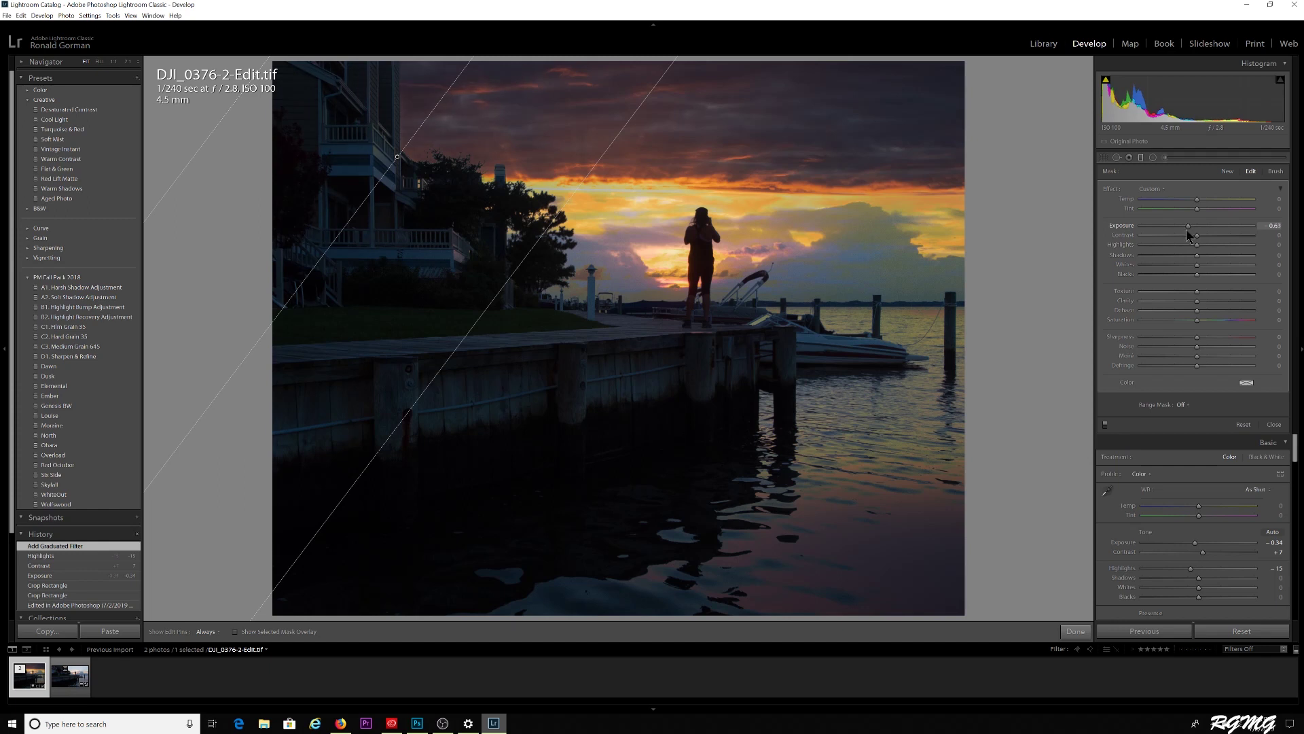
{"action": "left_click_drag", "start_coordinate": [1184, 230], "coordinate": [1184, 230]}
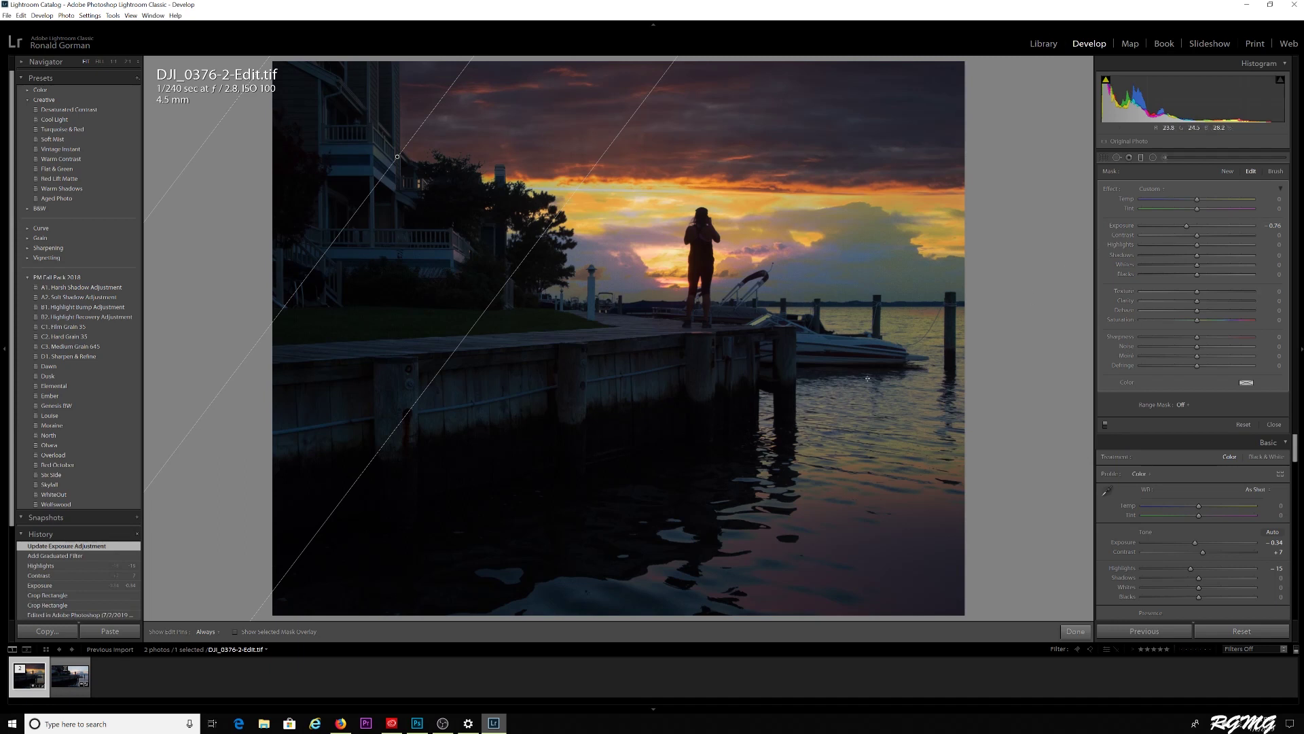
{"action": "left_click", "coordinate": [1075, 631]}
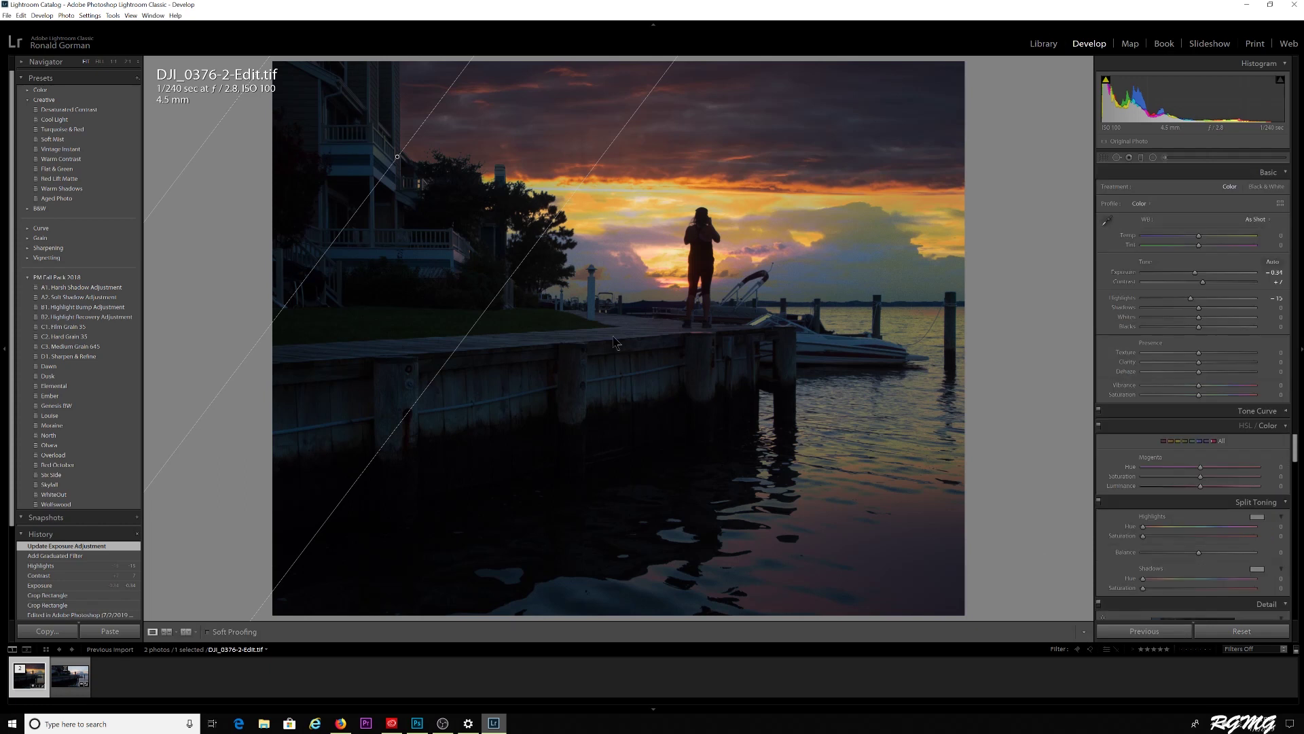
Add an inverted radial filter centred on the figure, darkening the surroundings to about -0.37 exposure
{"action": "left_click", "coordinate": [1153, 159]}
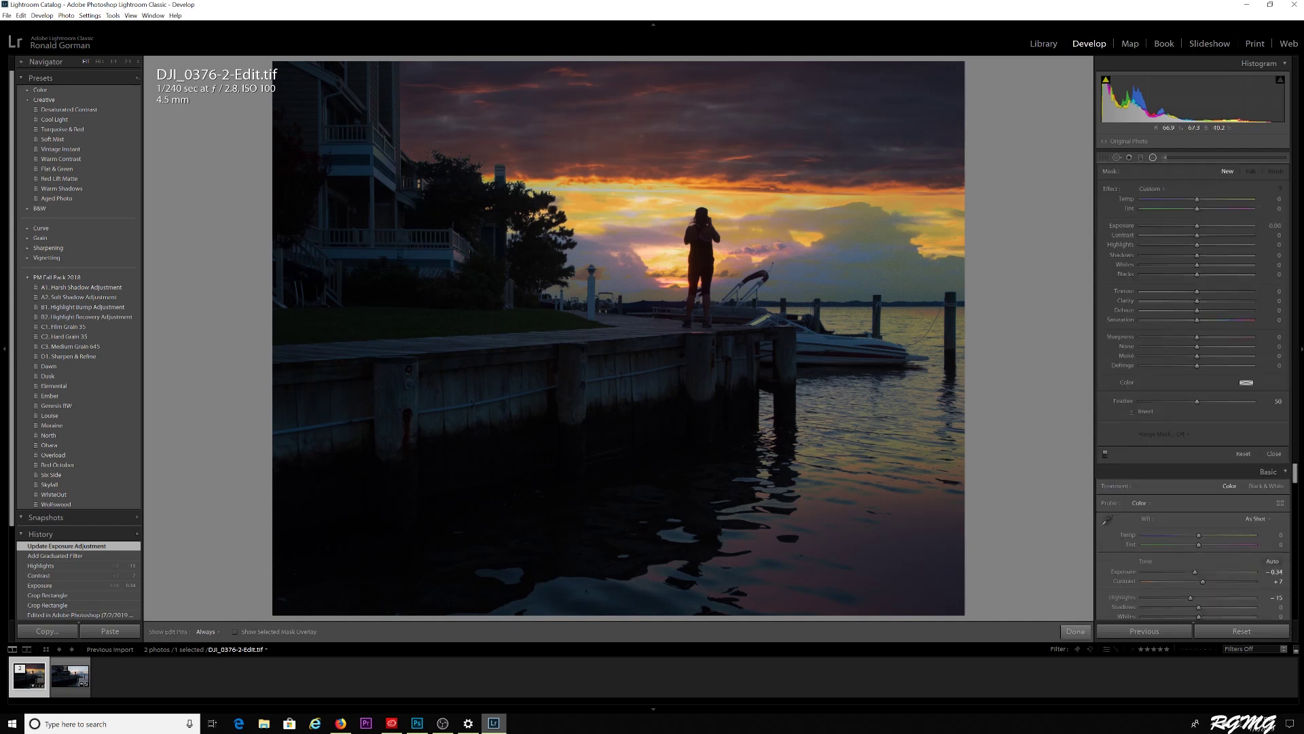
{"action": "left_click_drag", "start_coordinate": [573, 197], "coordinate": [750, 251]}
{"action": "left_click_drag", "start_coordinate": [559, 196], "coordinate": [671, 245]}
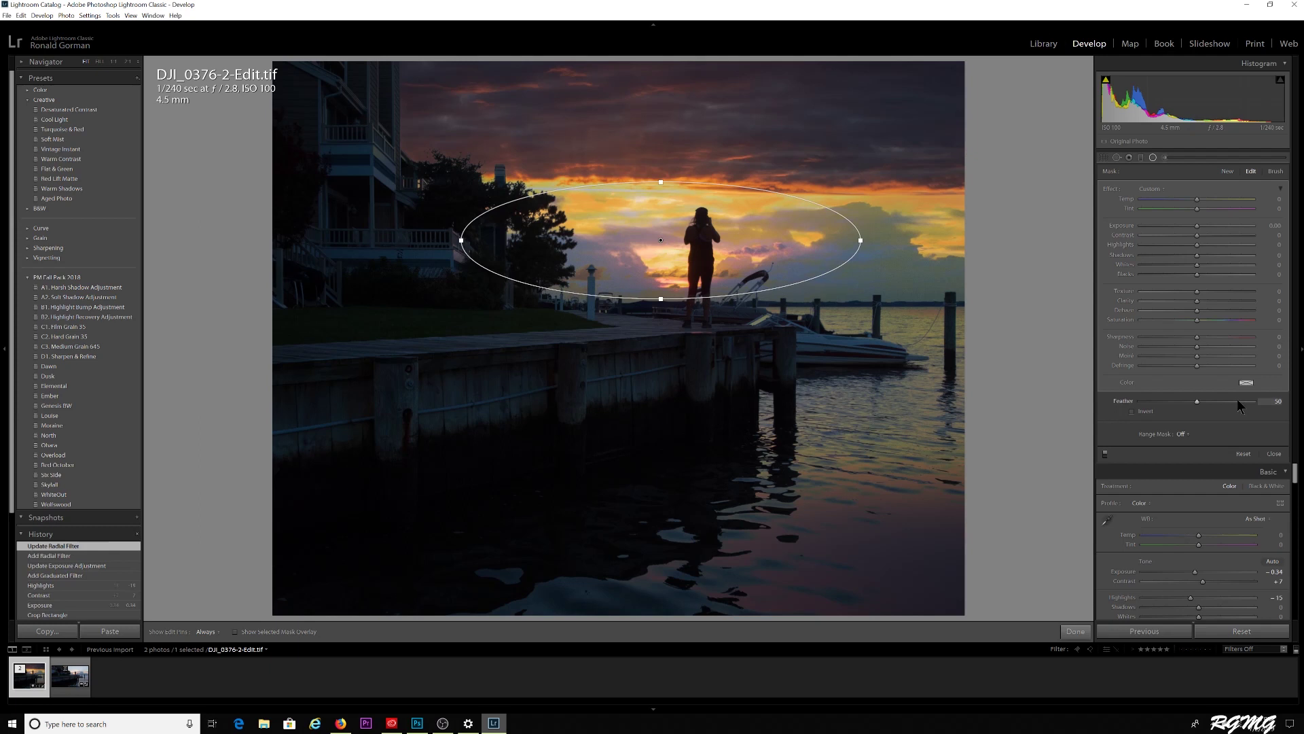
{"action": "left_click", "coordinate": [1133, 412]}
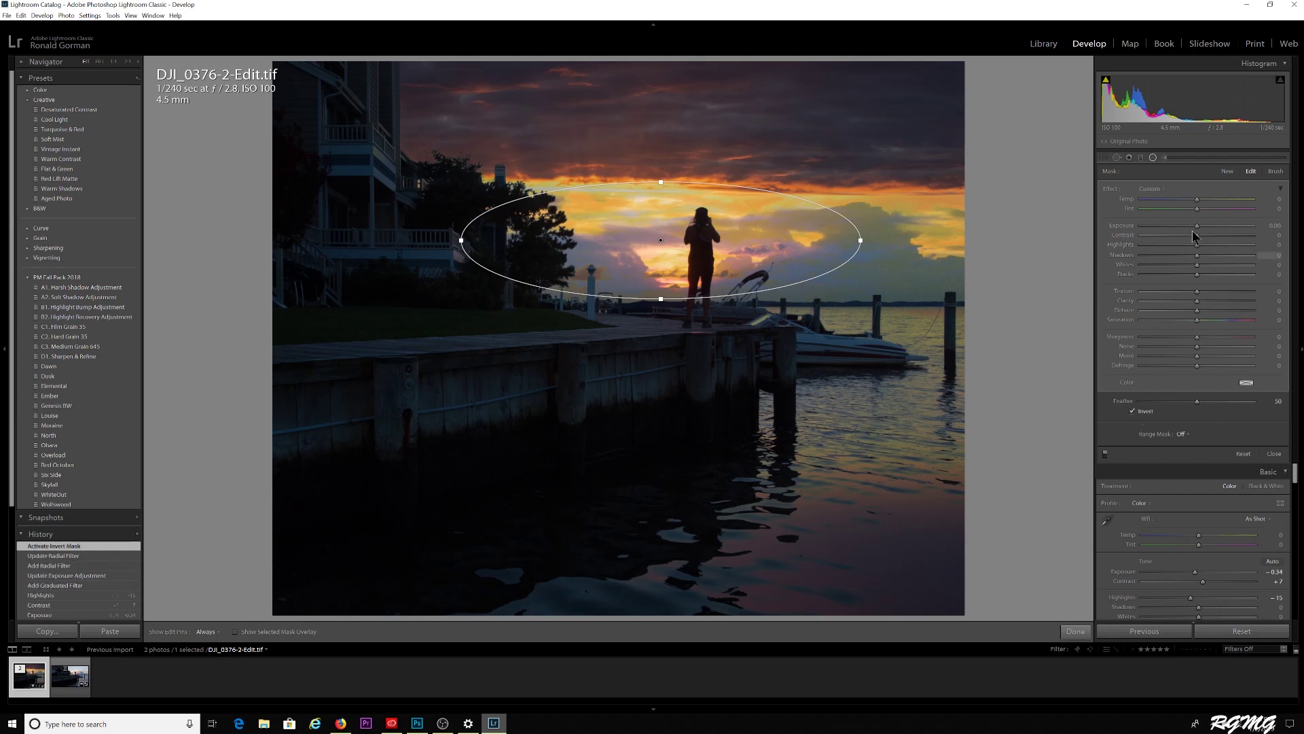
{"action": "left_click_drag", "start_coordinate": [1197, 227], "coordinate": [1201, 237]}
{"action": "left_click_drag", "start_coordinate": [1200, 237], "coordinate": [1200, 237]}
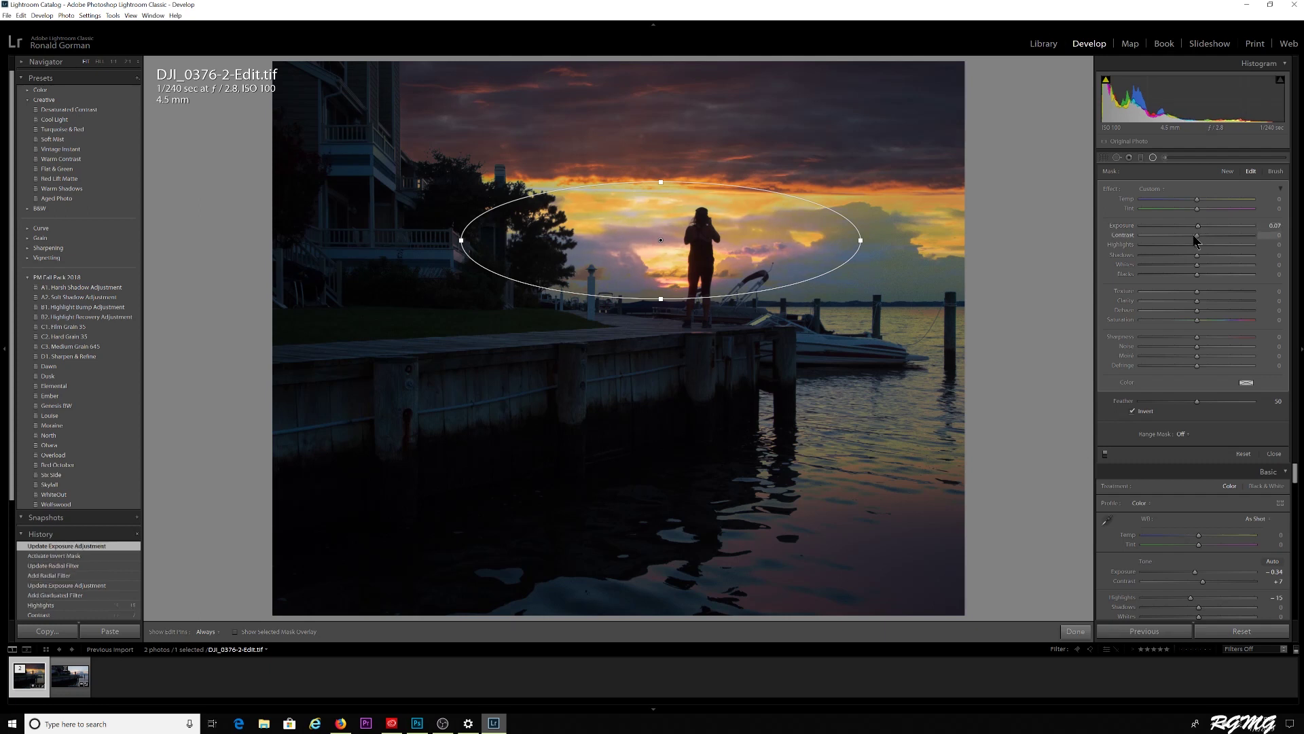
{"action": "left_click", "coordinate": [1076, 633]}
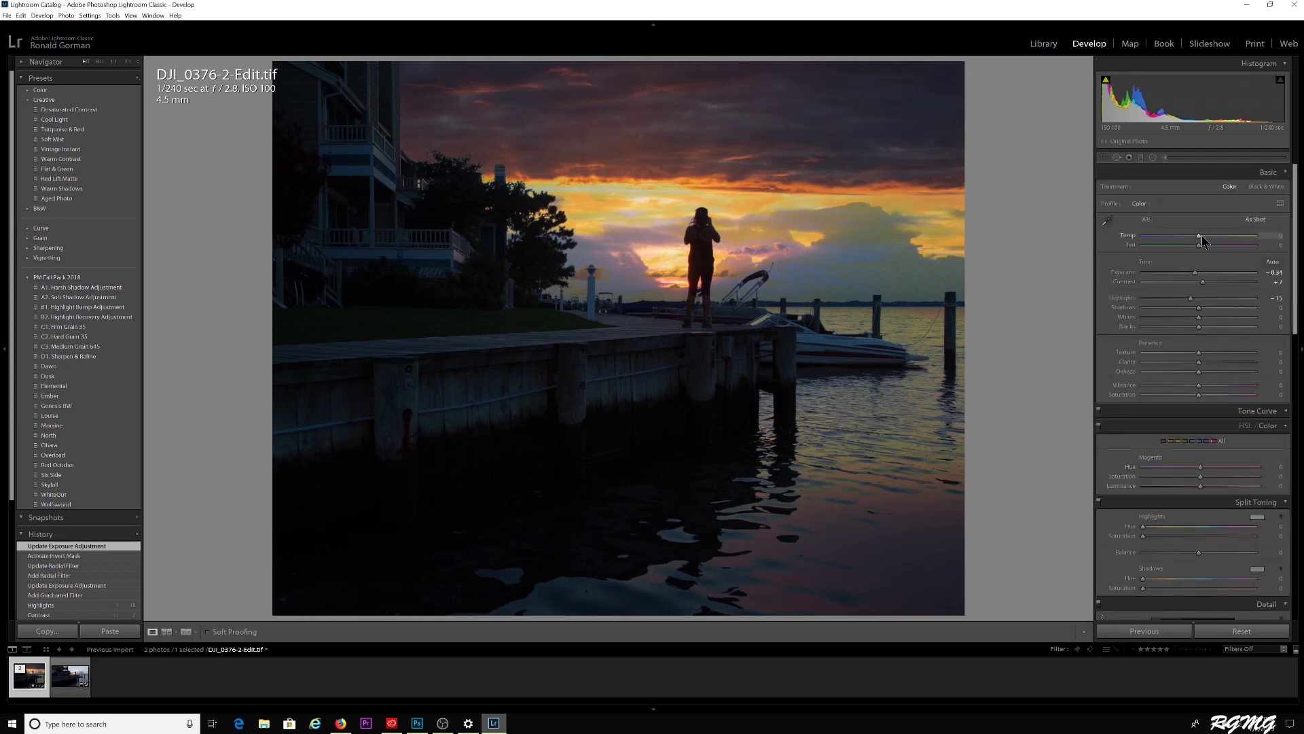
Warm the white balance to a Temp of +6, switching it to Custom
{"action": "left_click_drag", "start_coordinate": [1200, 236], "coordinate": [1205, 243]}
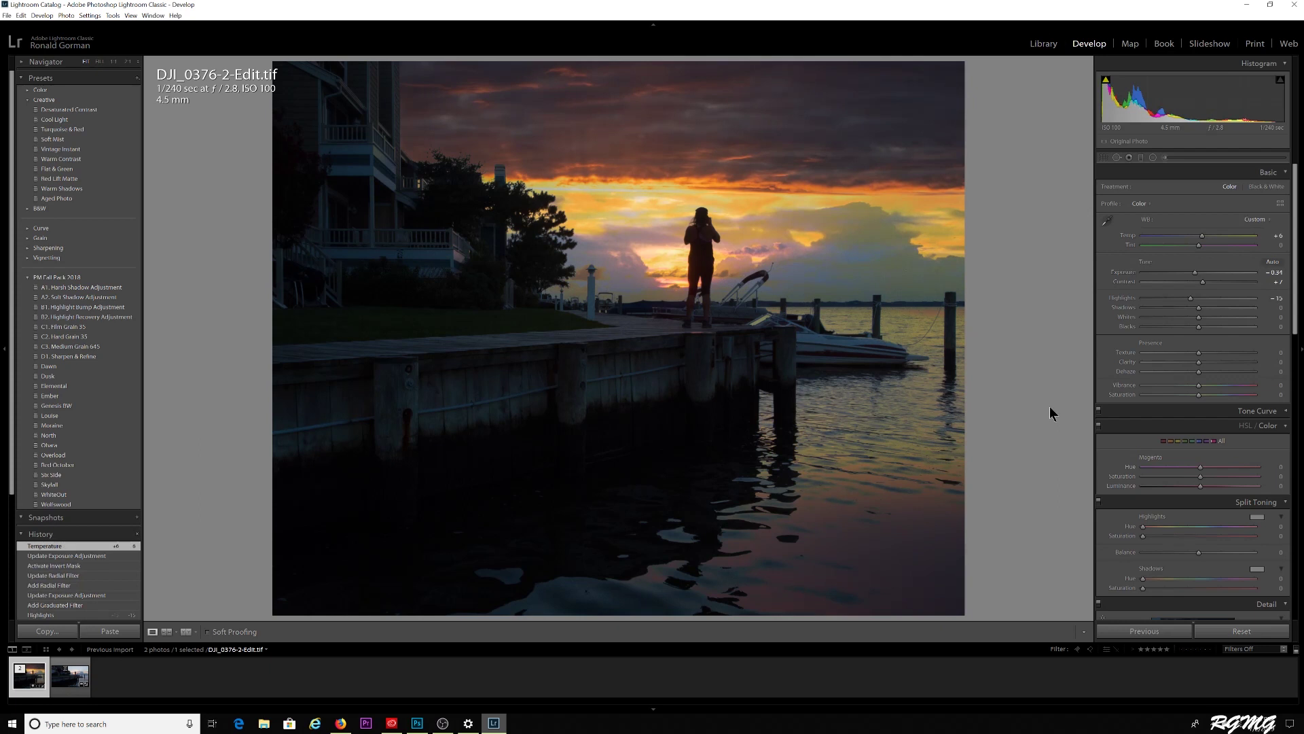